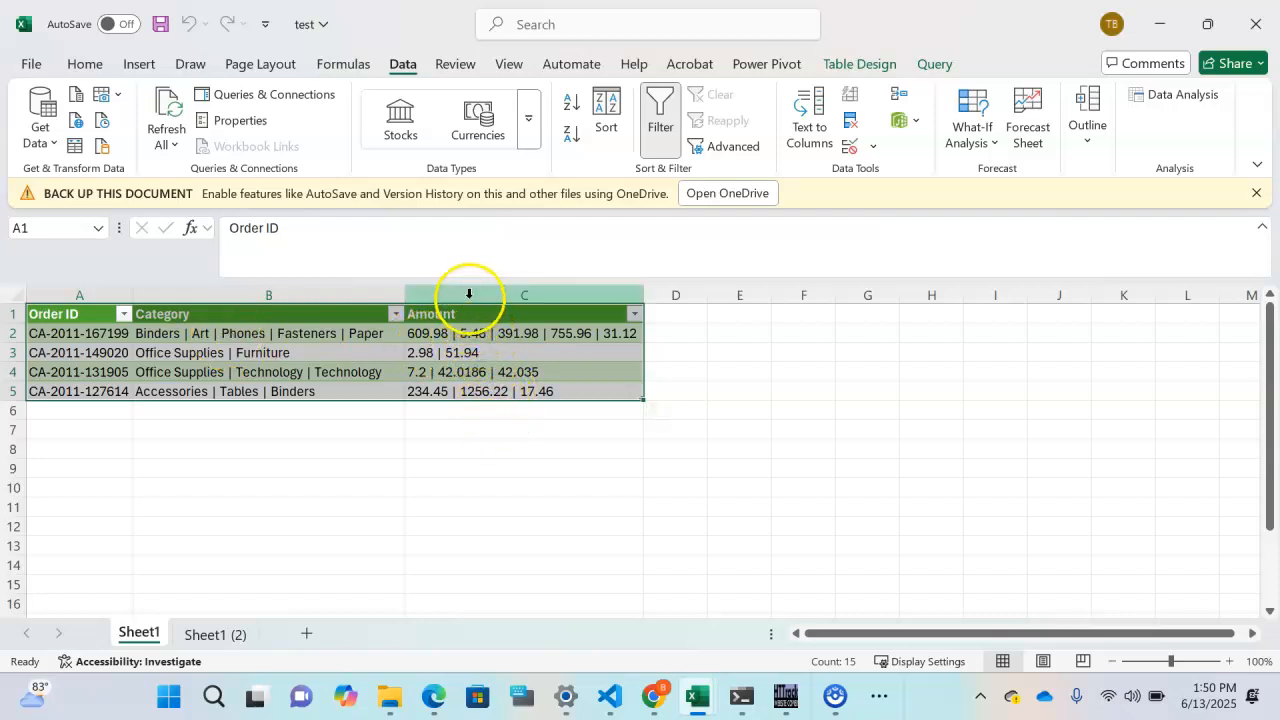
- Select the range A1:C5 holding the Order ID, Category and Amount headers and data
click(453, 456)
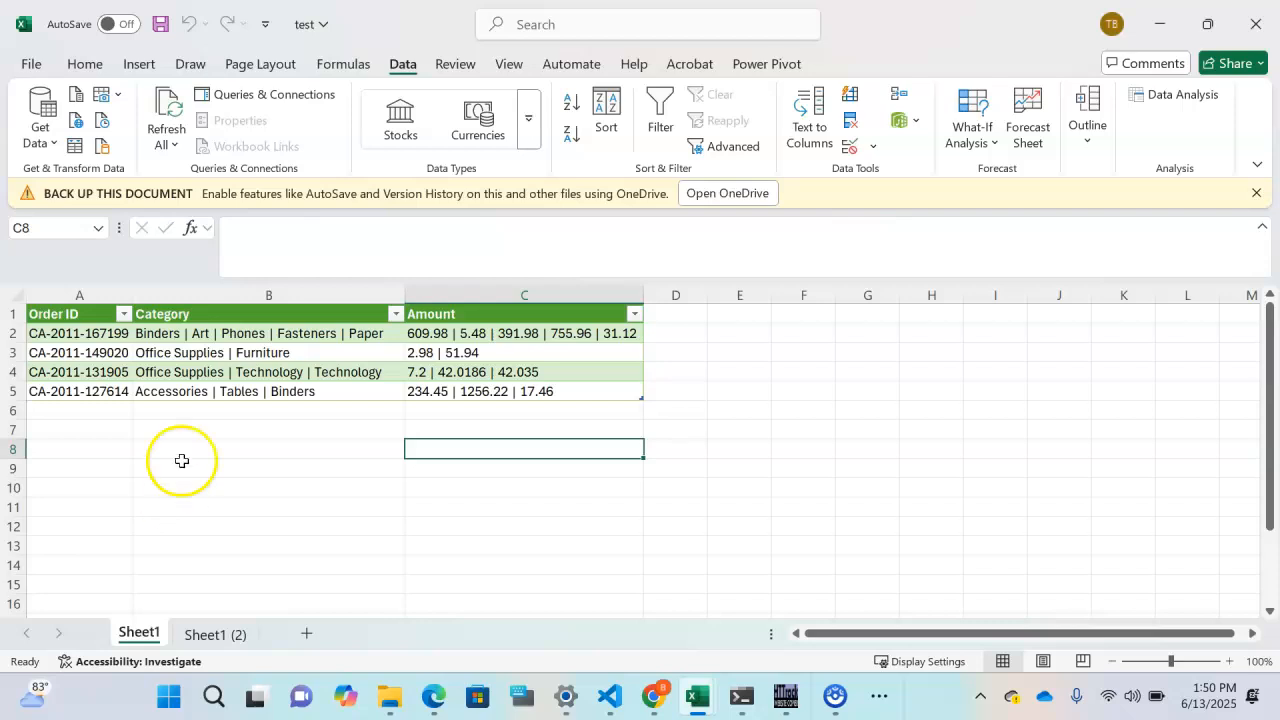
drag(38, 314, 355, 389)
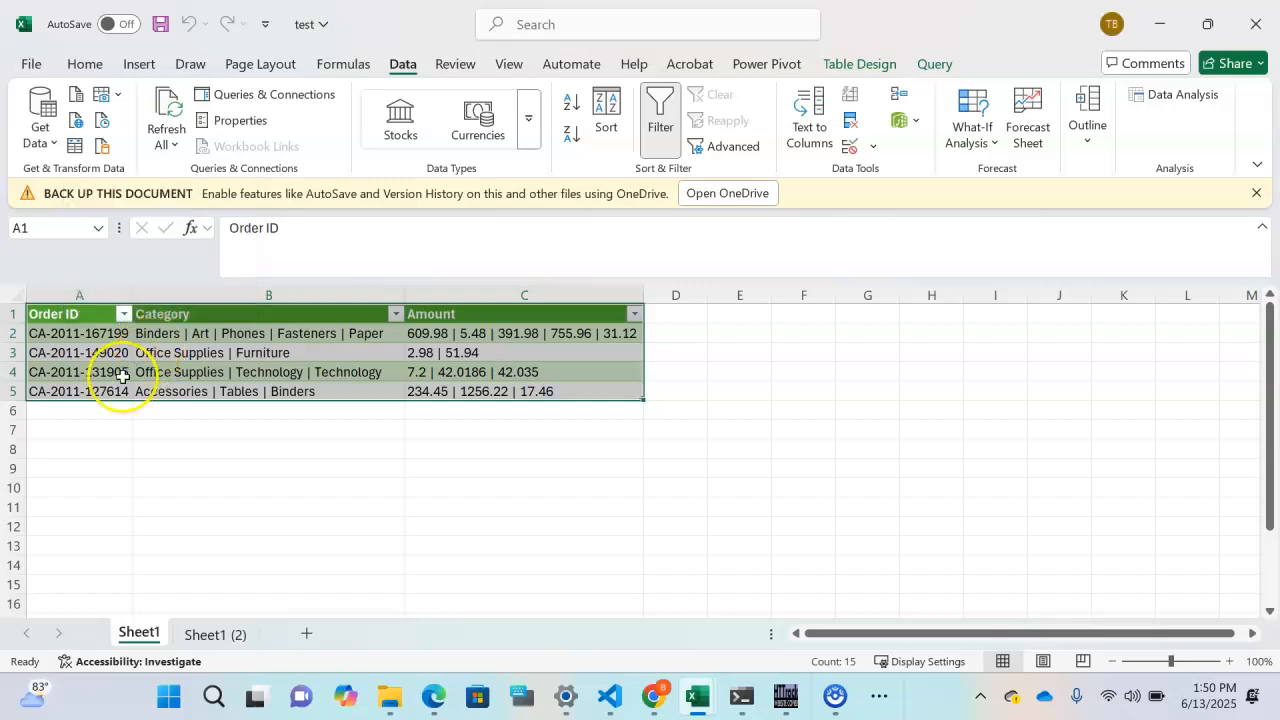
- Load the table into Power Query and delete the broken Dirty 8 (3) query
click(73, 148)
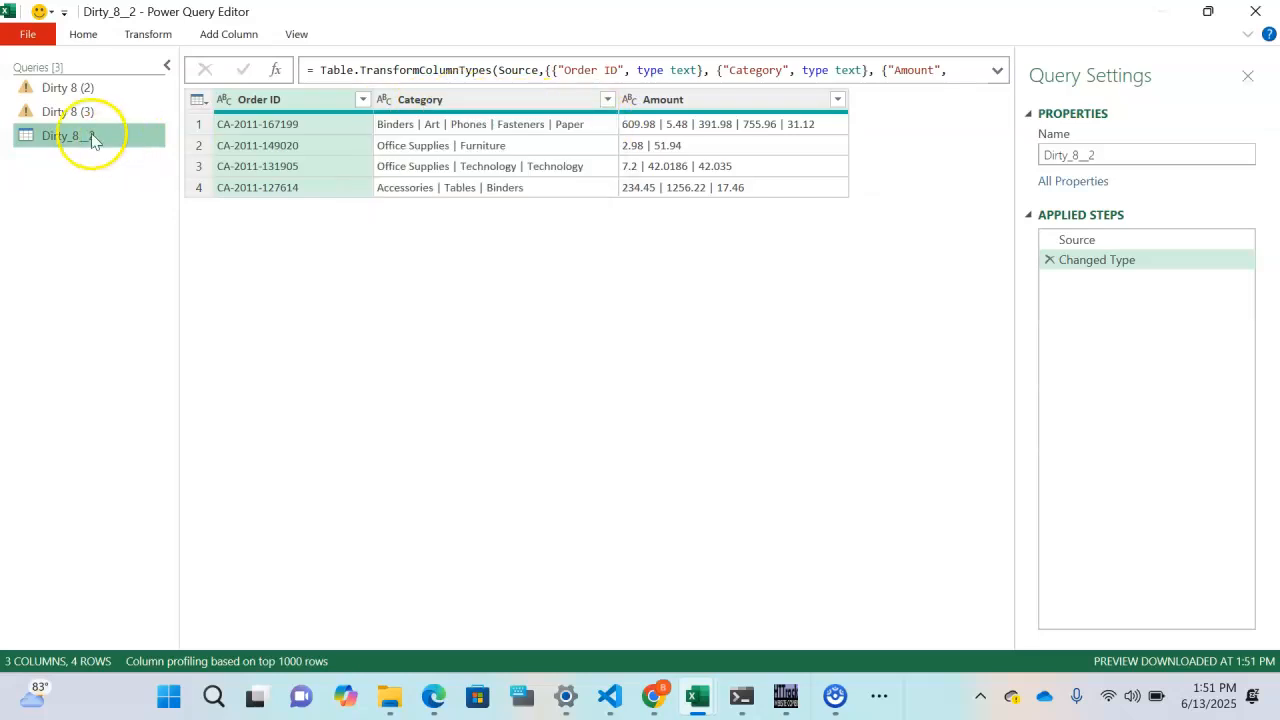
click(55, 113)
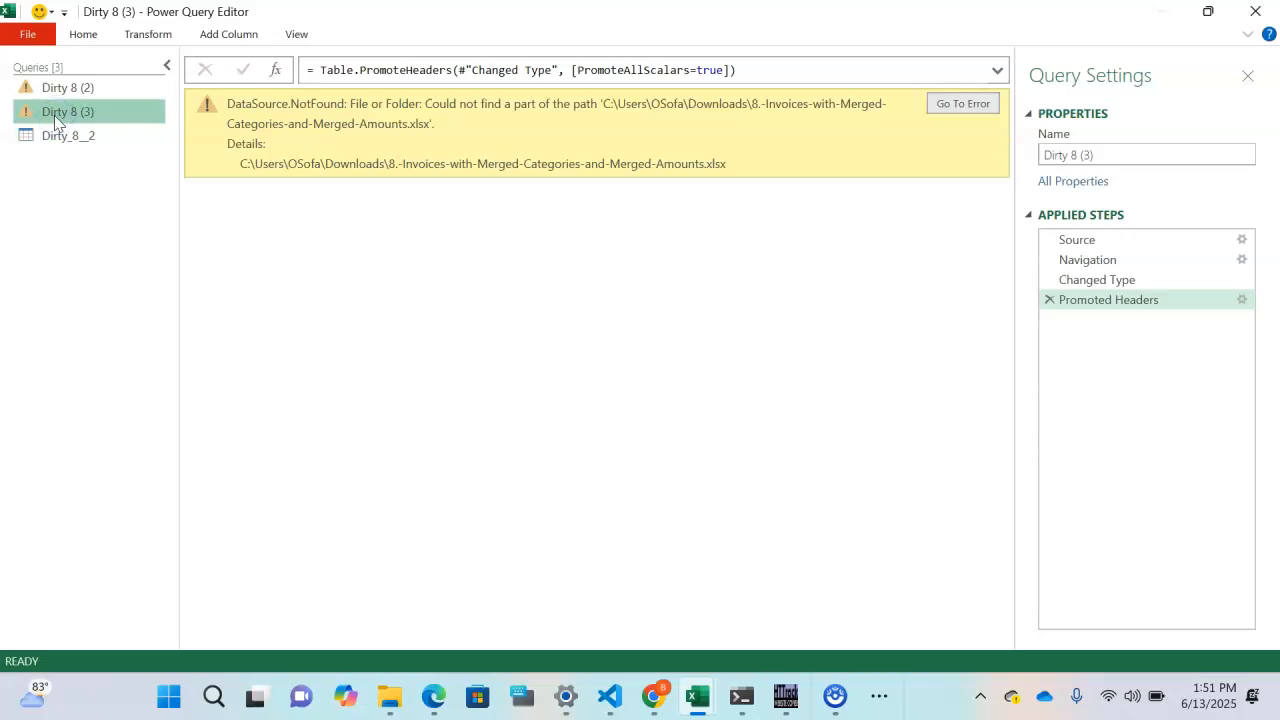
right_click(52, 111)
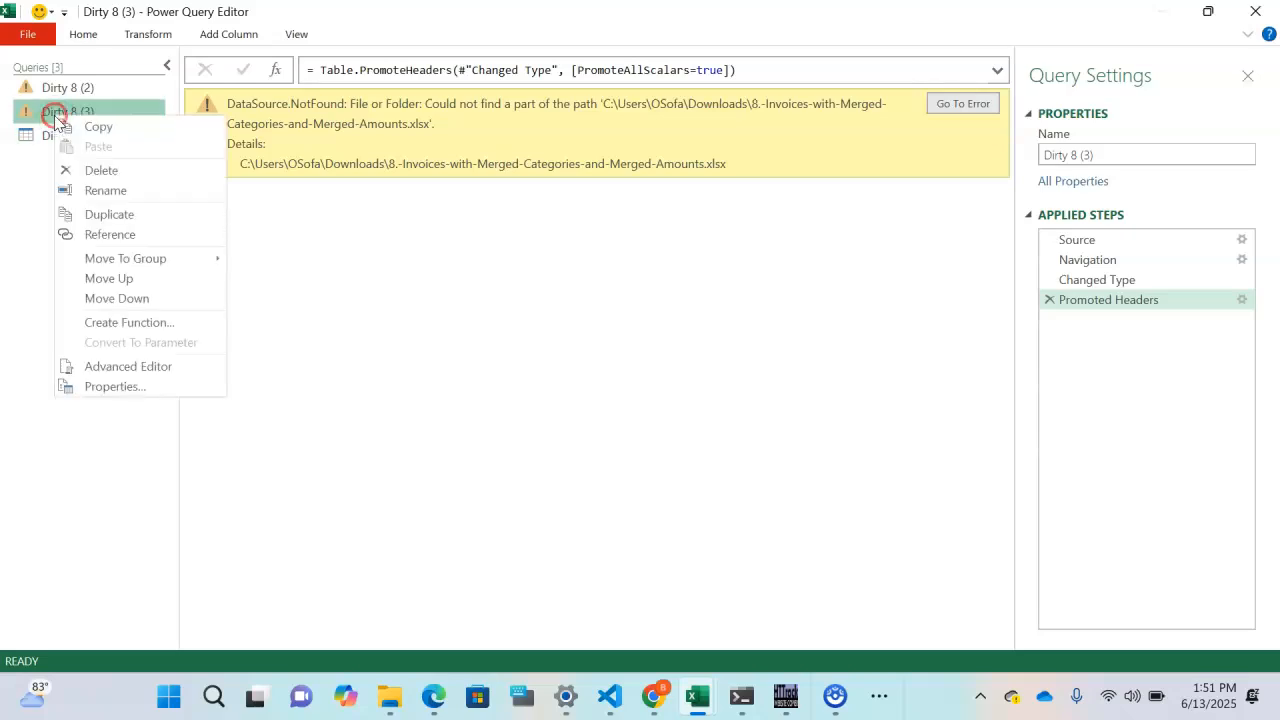
click(114, 171)
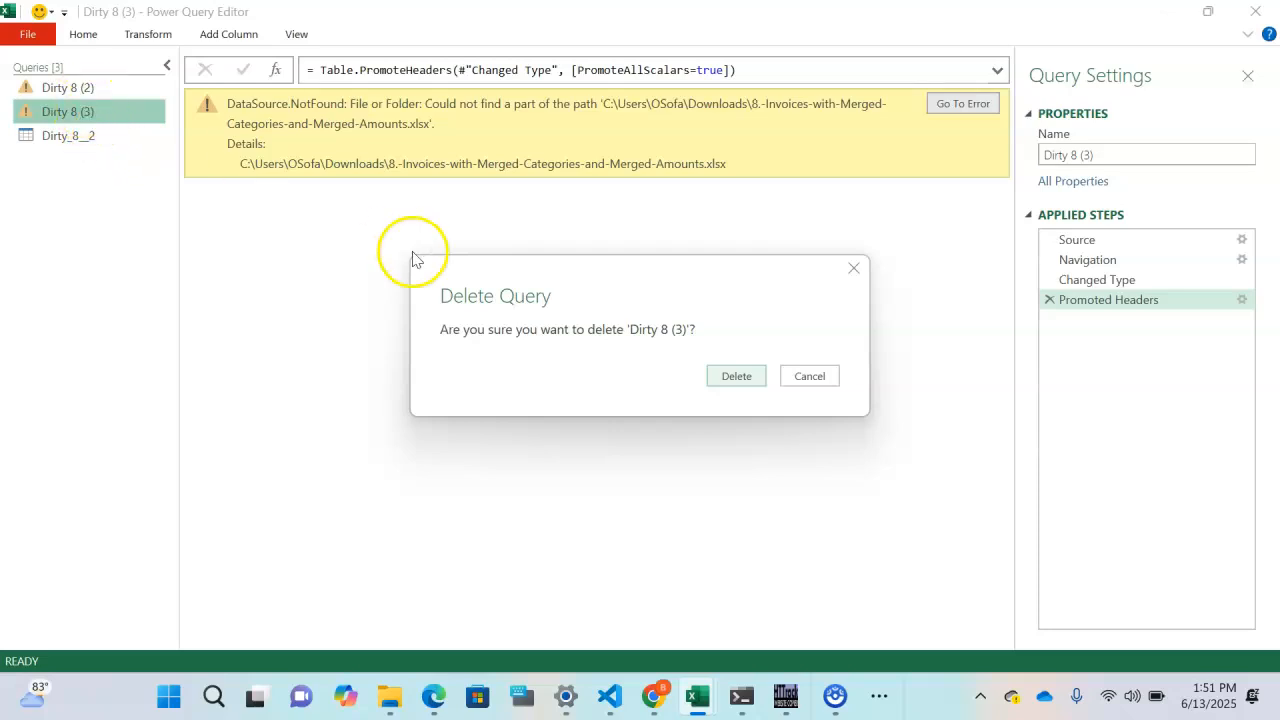
click(735, 378)
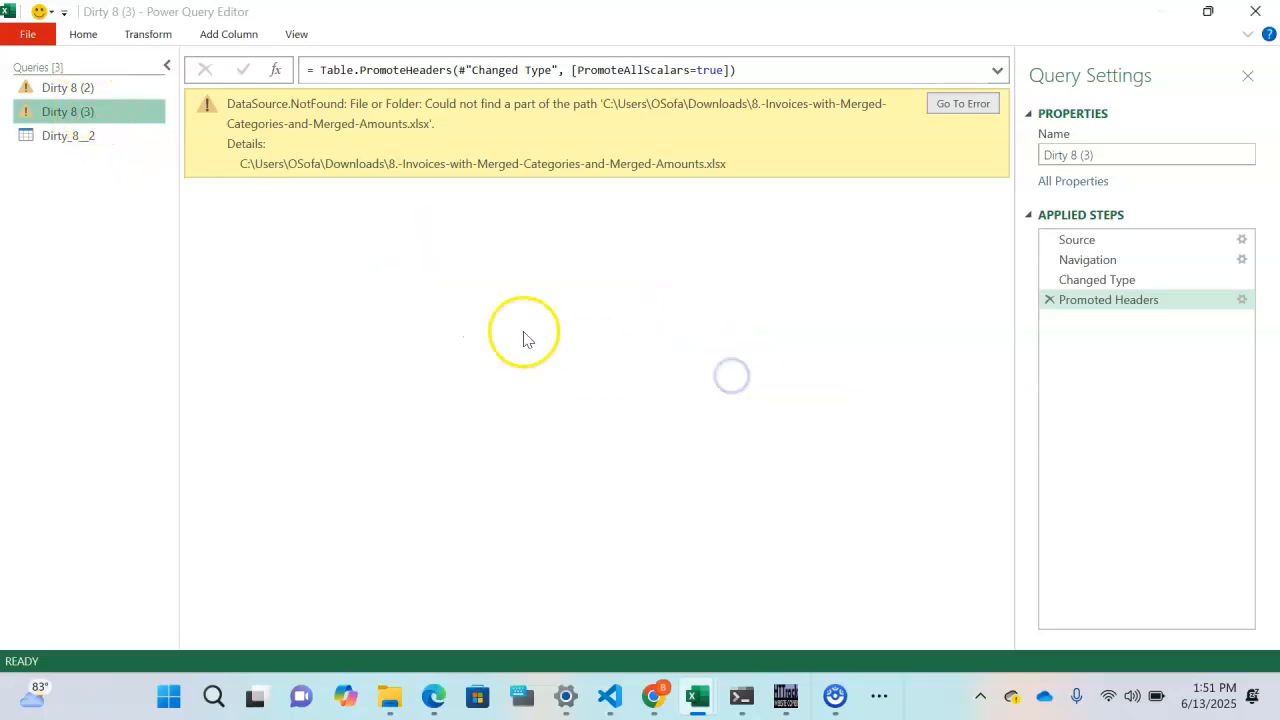
- Delete the broken Dirty 8 (2) query
click(59, 95)
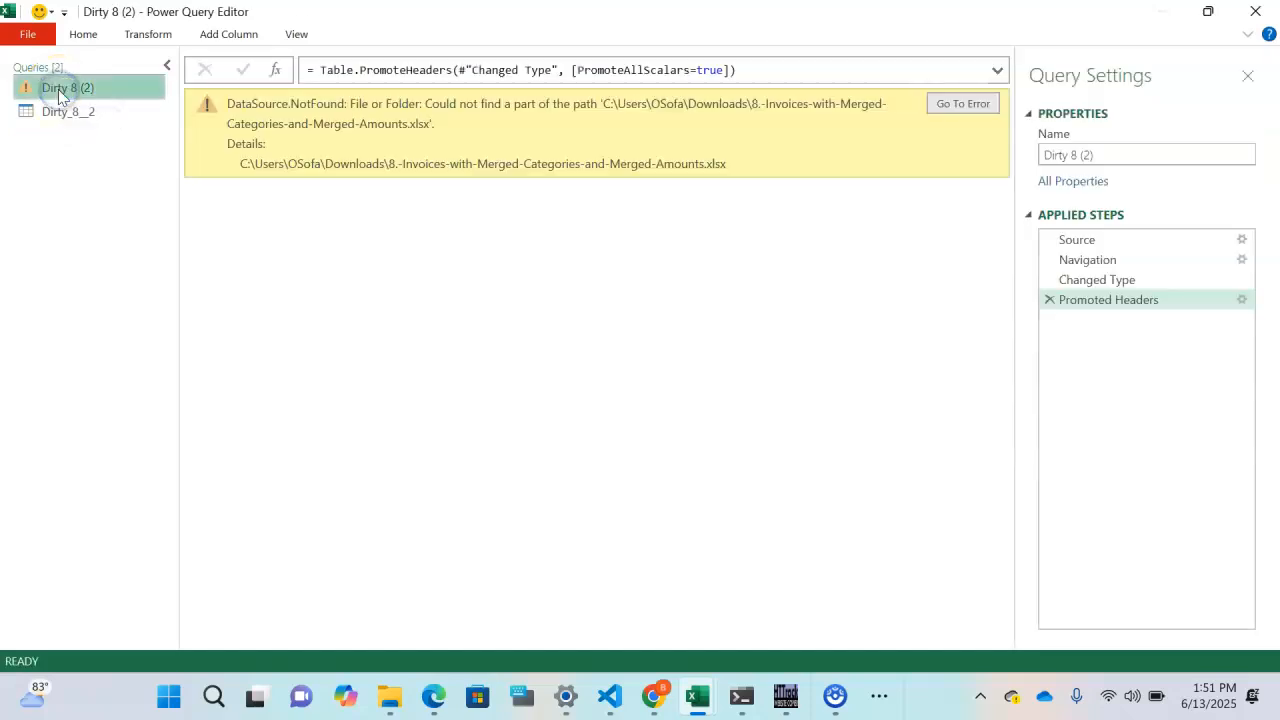
right_click(59, 95)
click(117, 143)
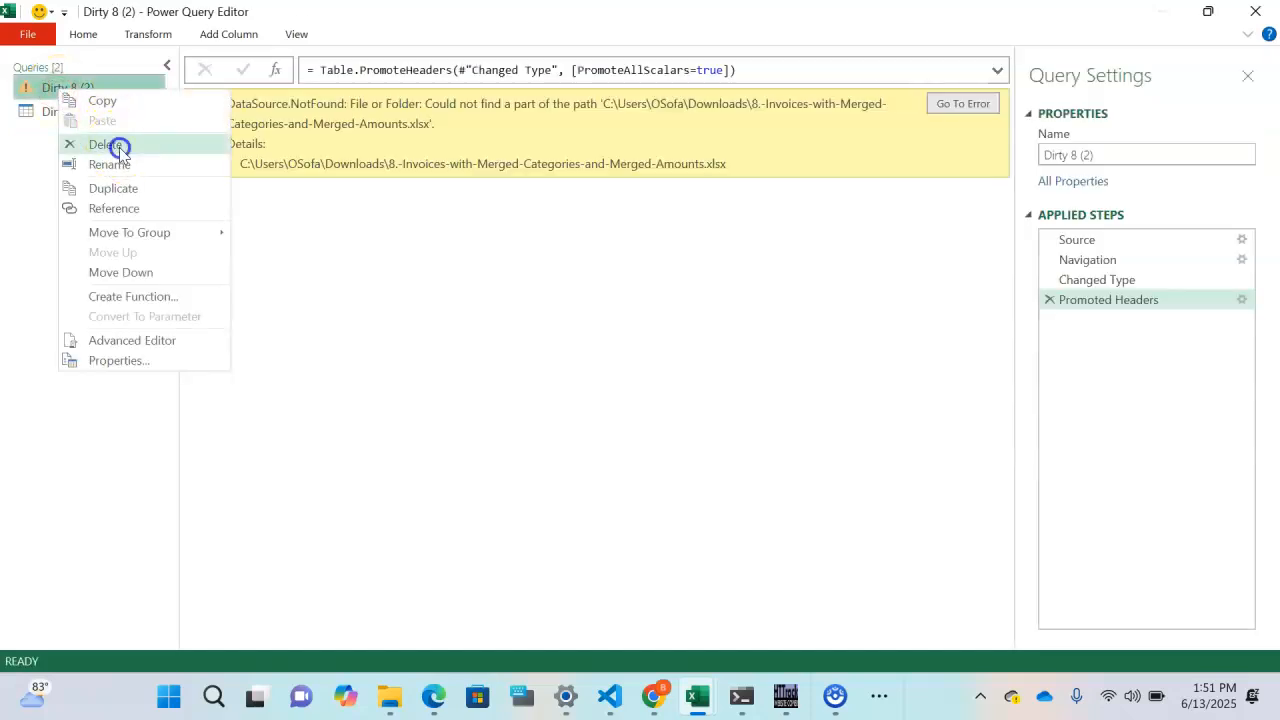
click(737, 376)
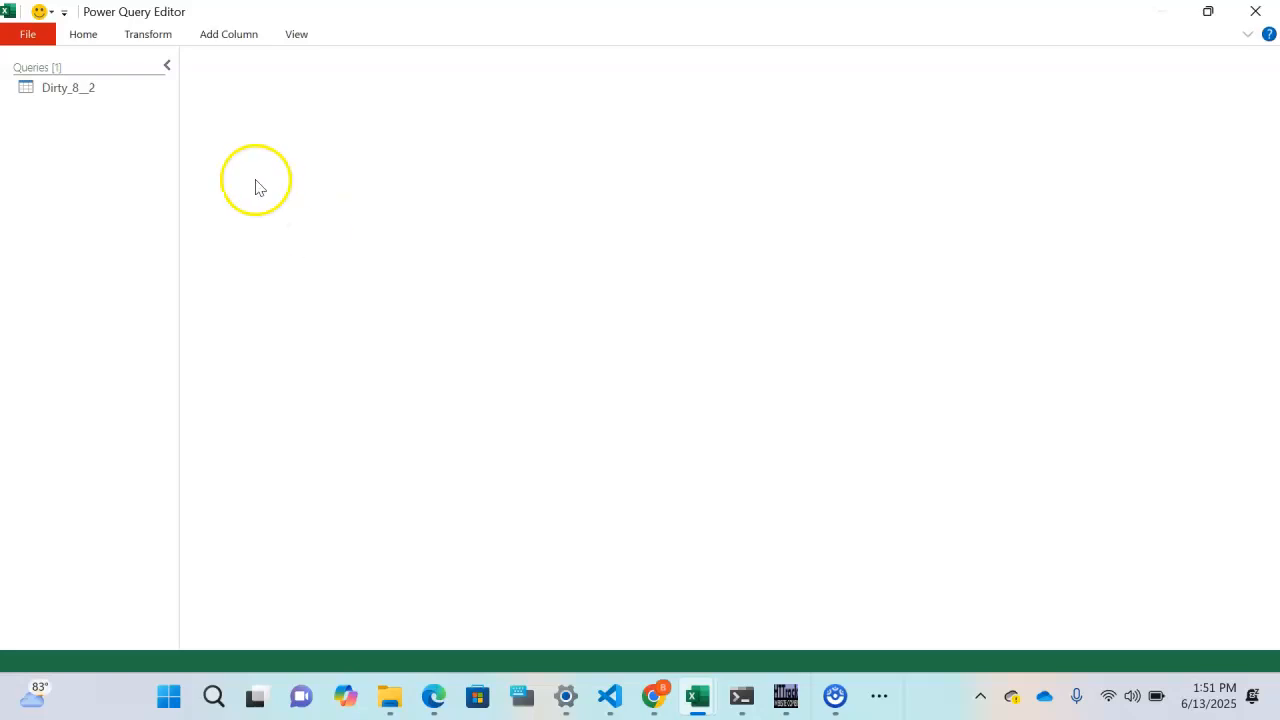
- Duplicate the Dirty_8__2 query
click(74, 94)
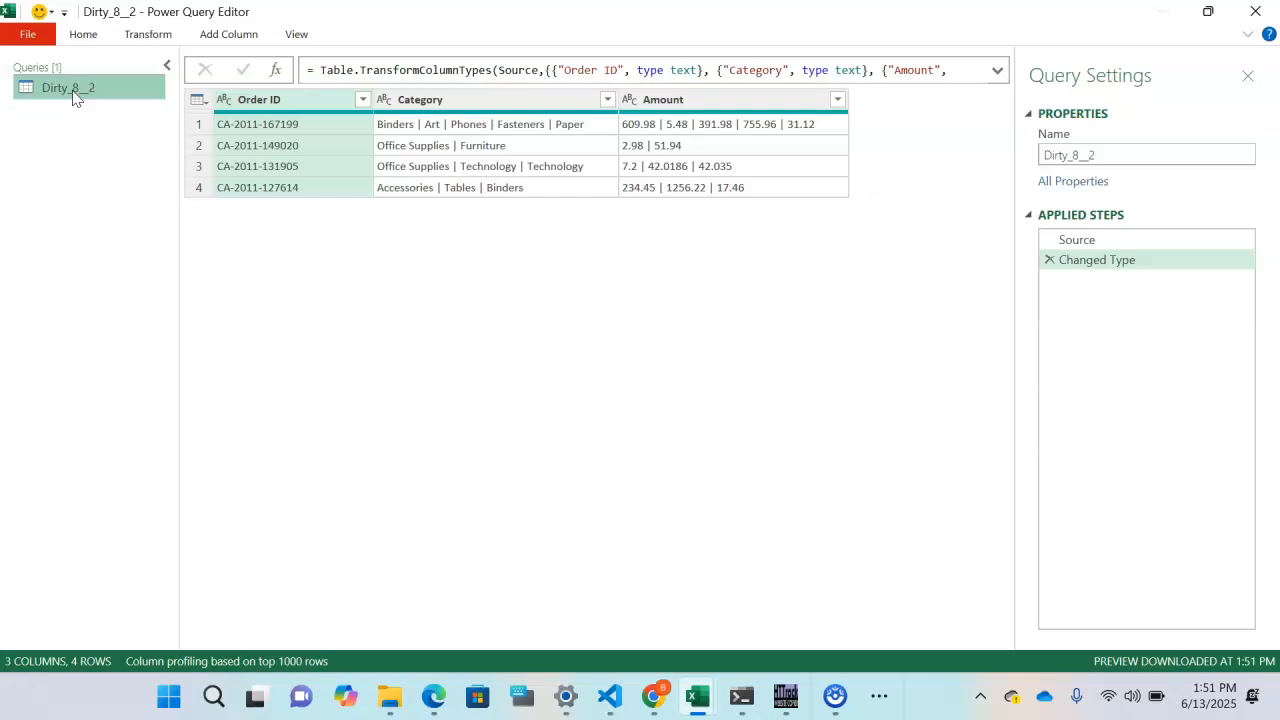
right_click(74, 95)
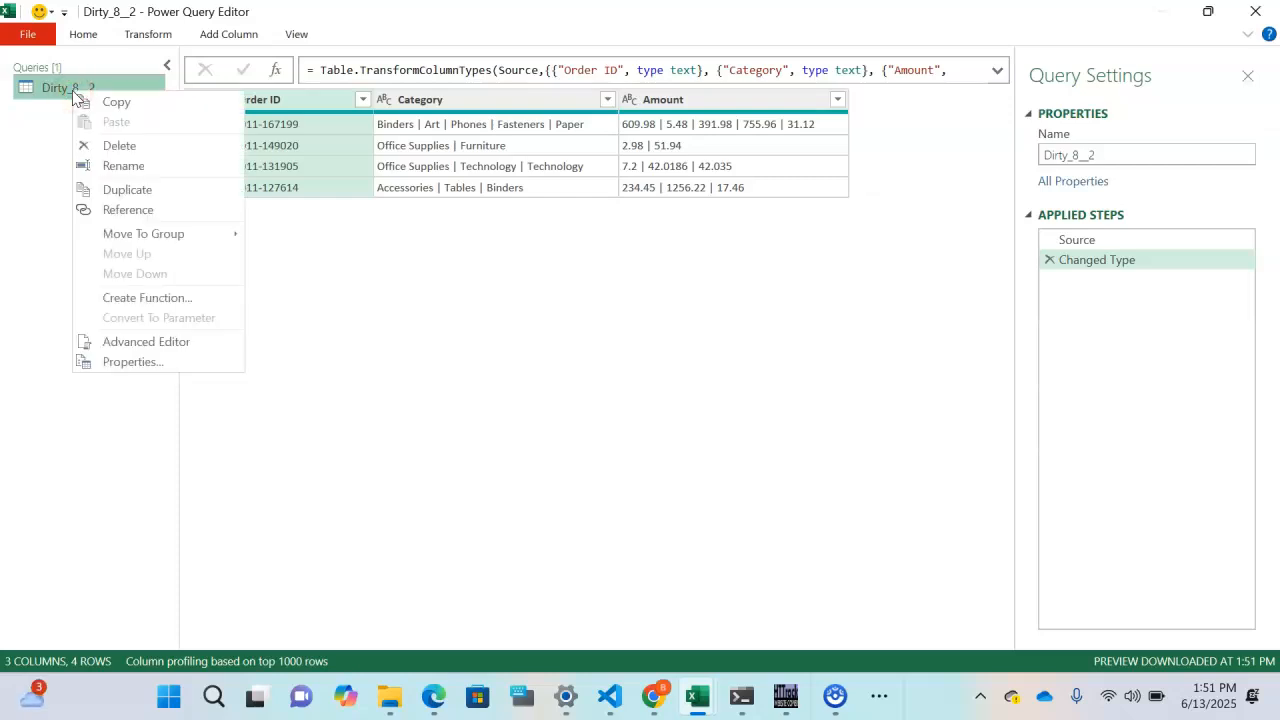
click(150, 191)
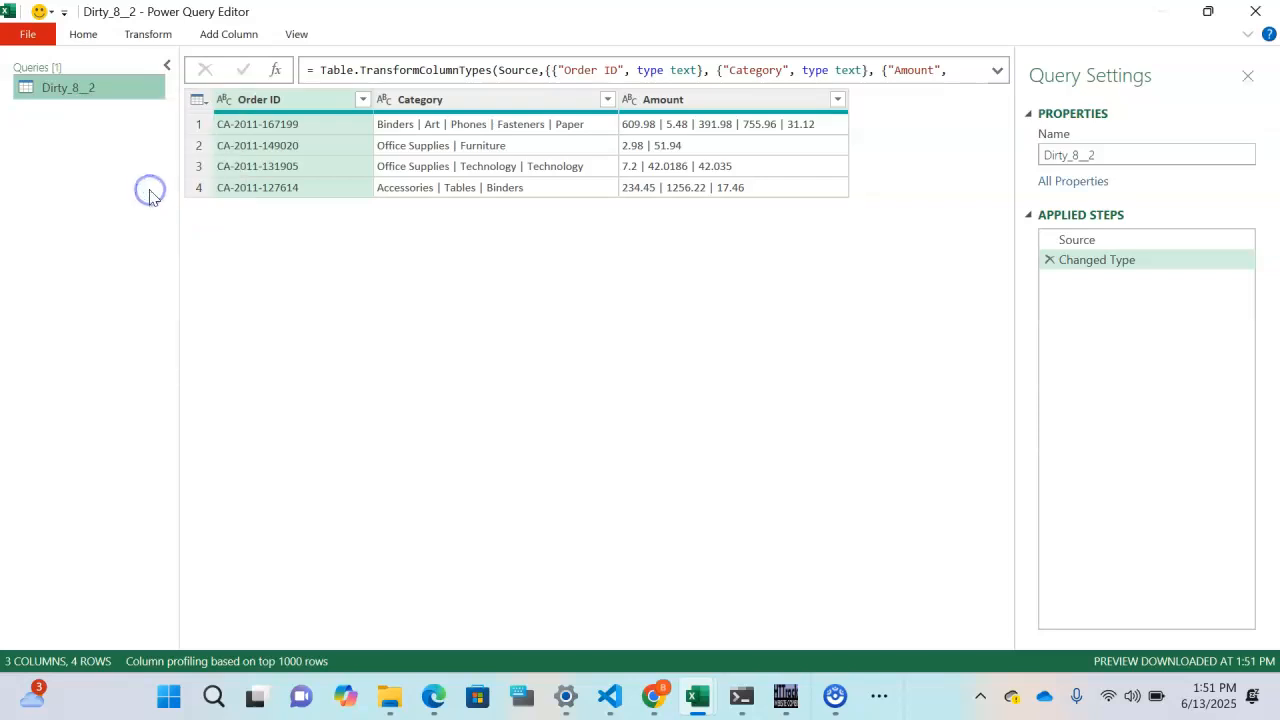
- Remove the Amount column from the original Dirty_8__2 query
click(108, 88)
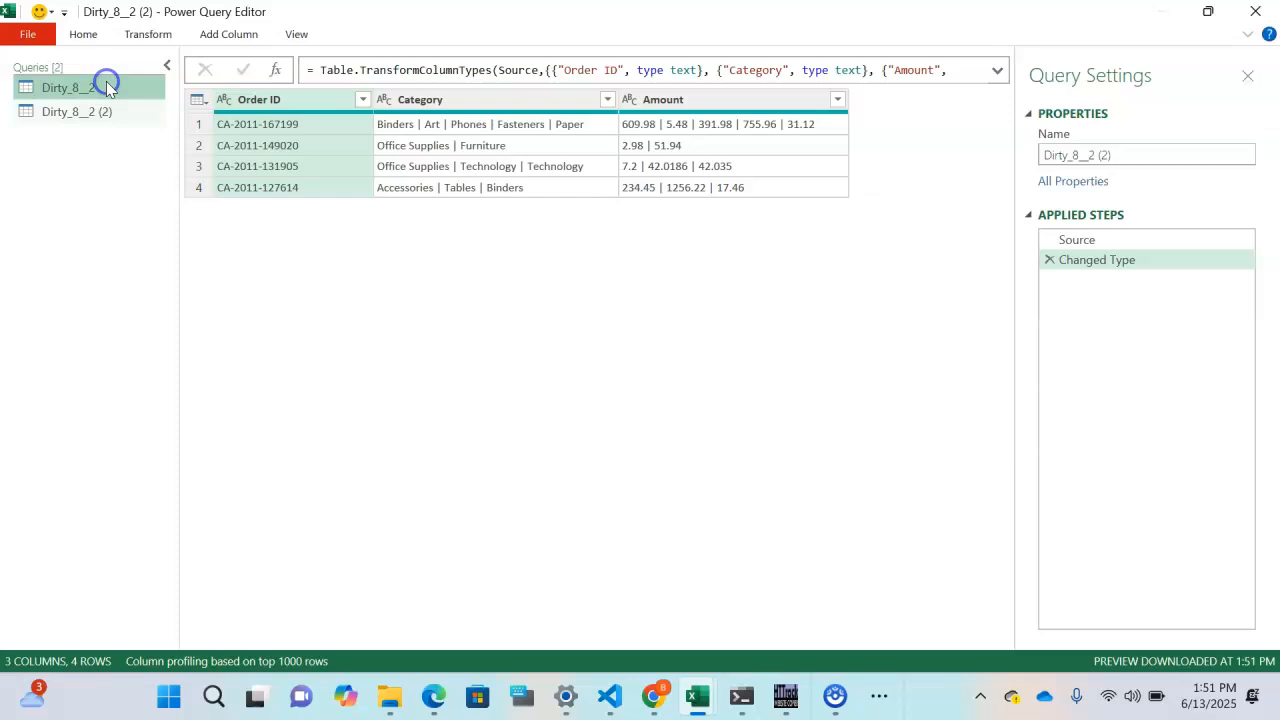
click(668, 100)
right_click(672, 101)
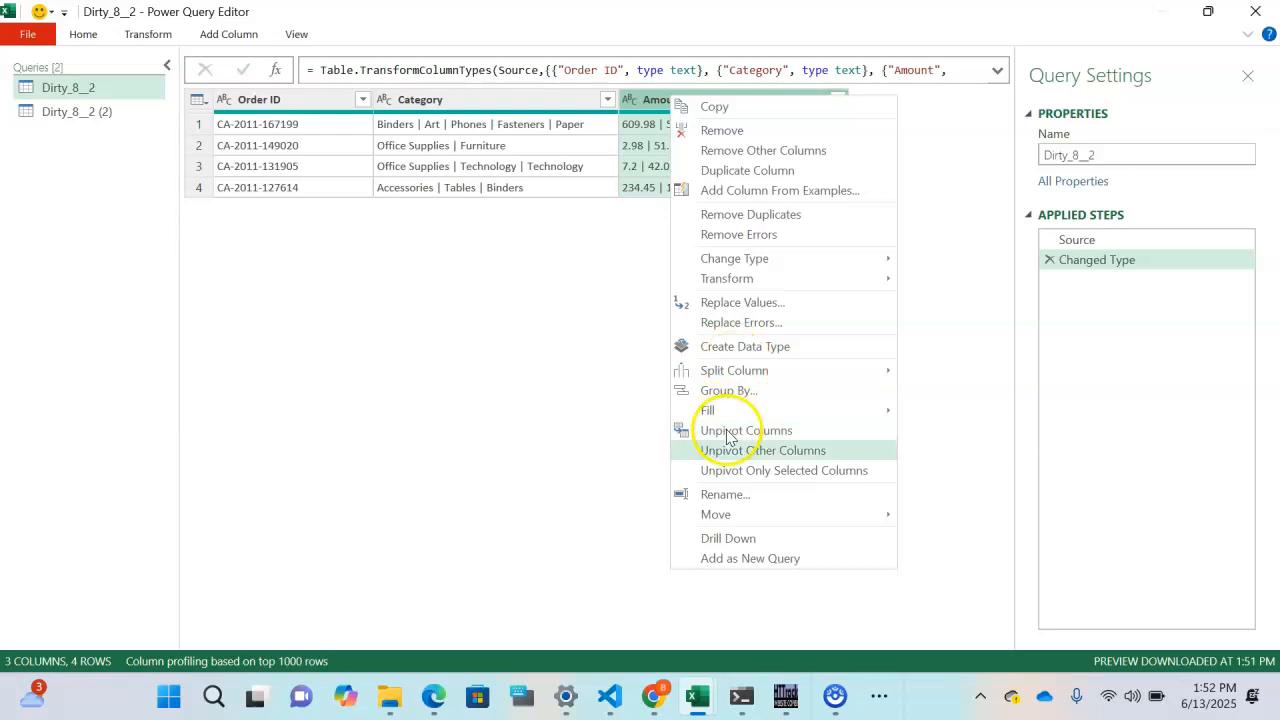
click(737, 130)
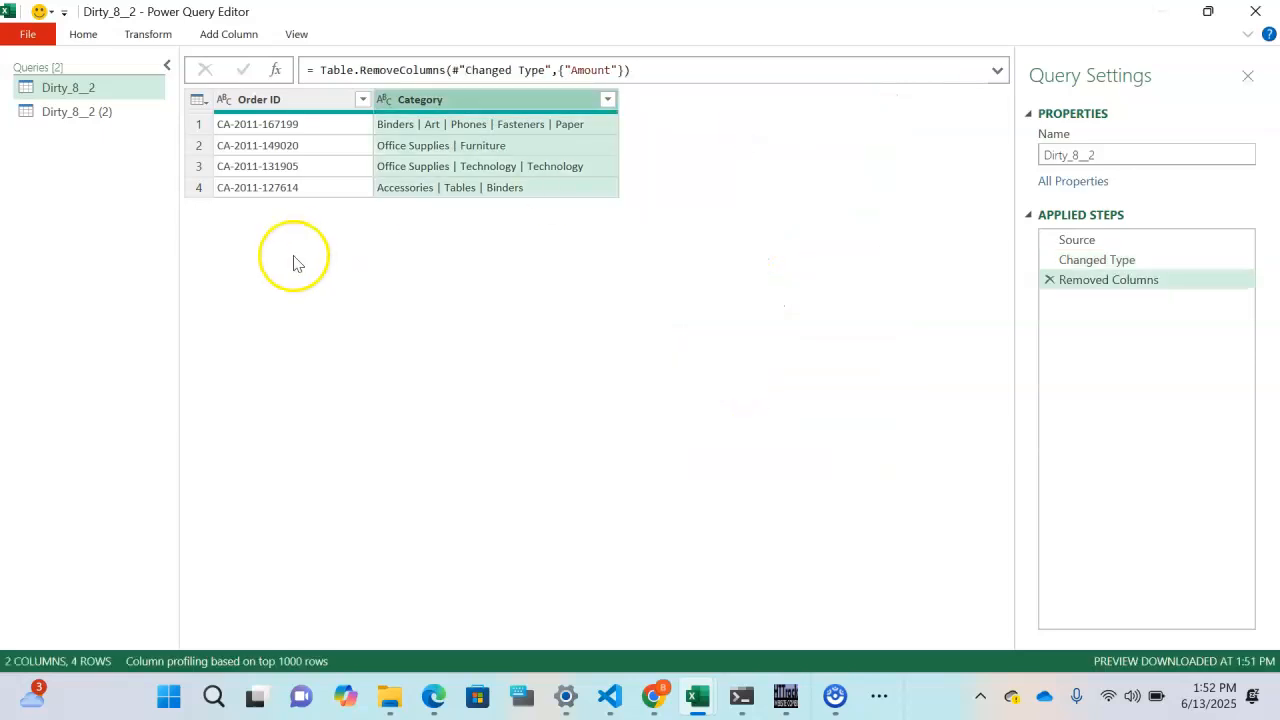
- Remove the Category column from the Dirty_8__2 (2) copy
click(76, 117)
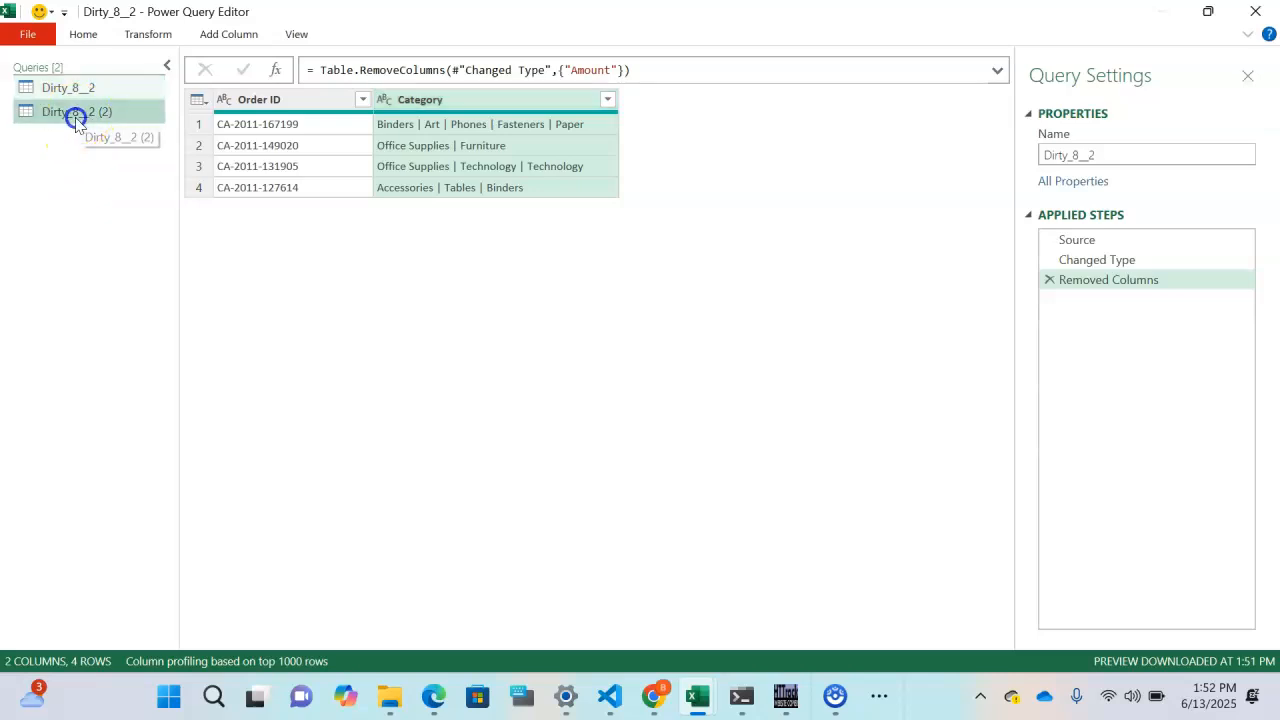
click(475, 110)
right_click(475, 110)
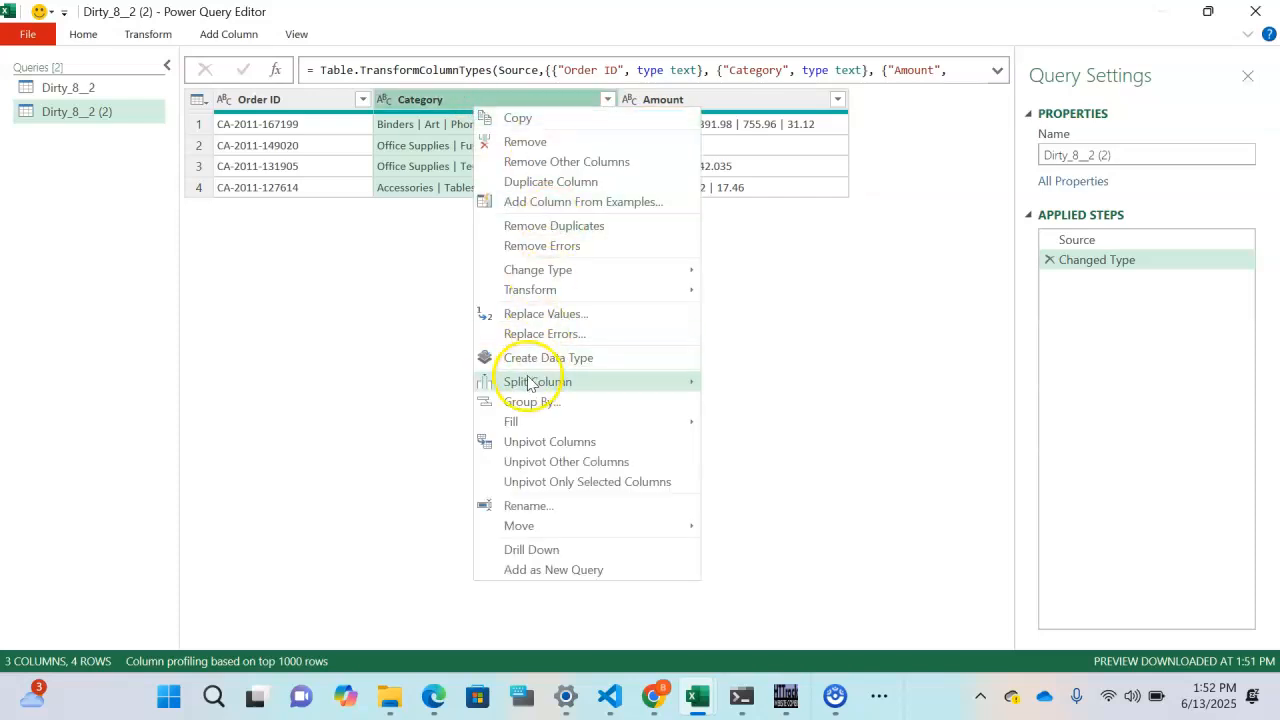
mouse_move(530, 390)
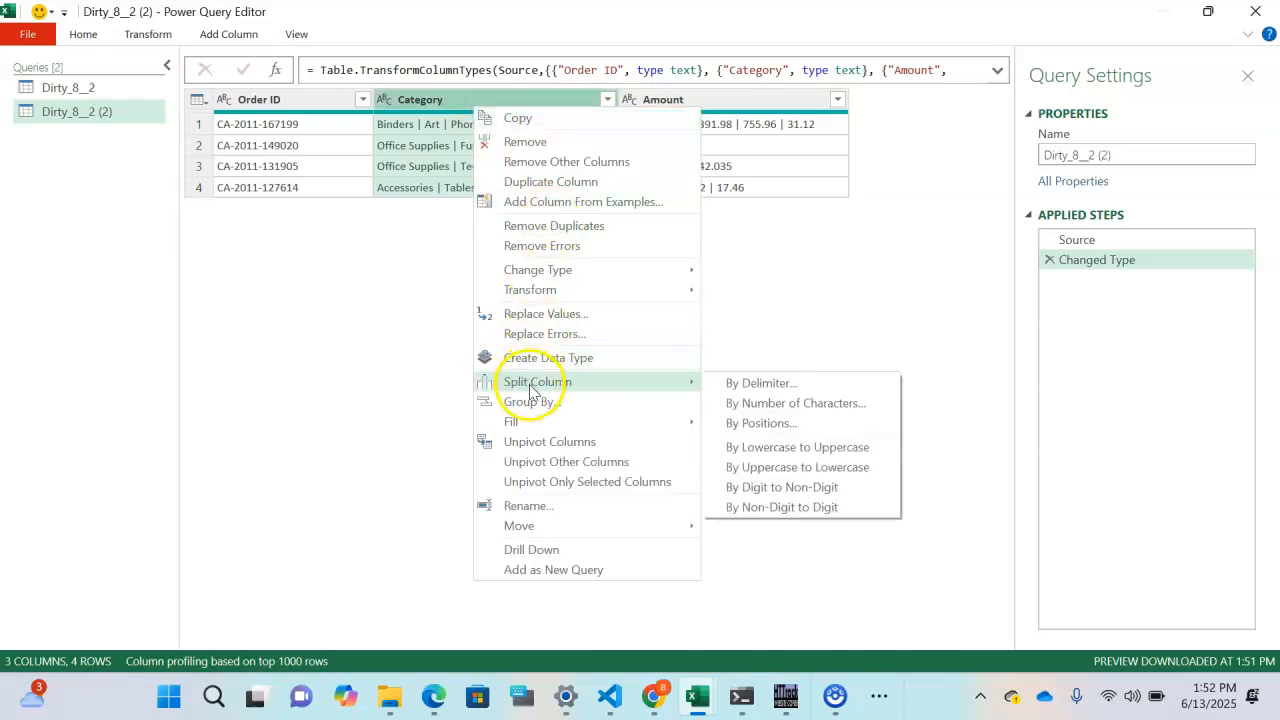
click(549, 141)
- Return to Dirty_8__2 and select its Category column
click(83, 88)
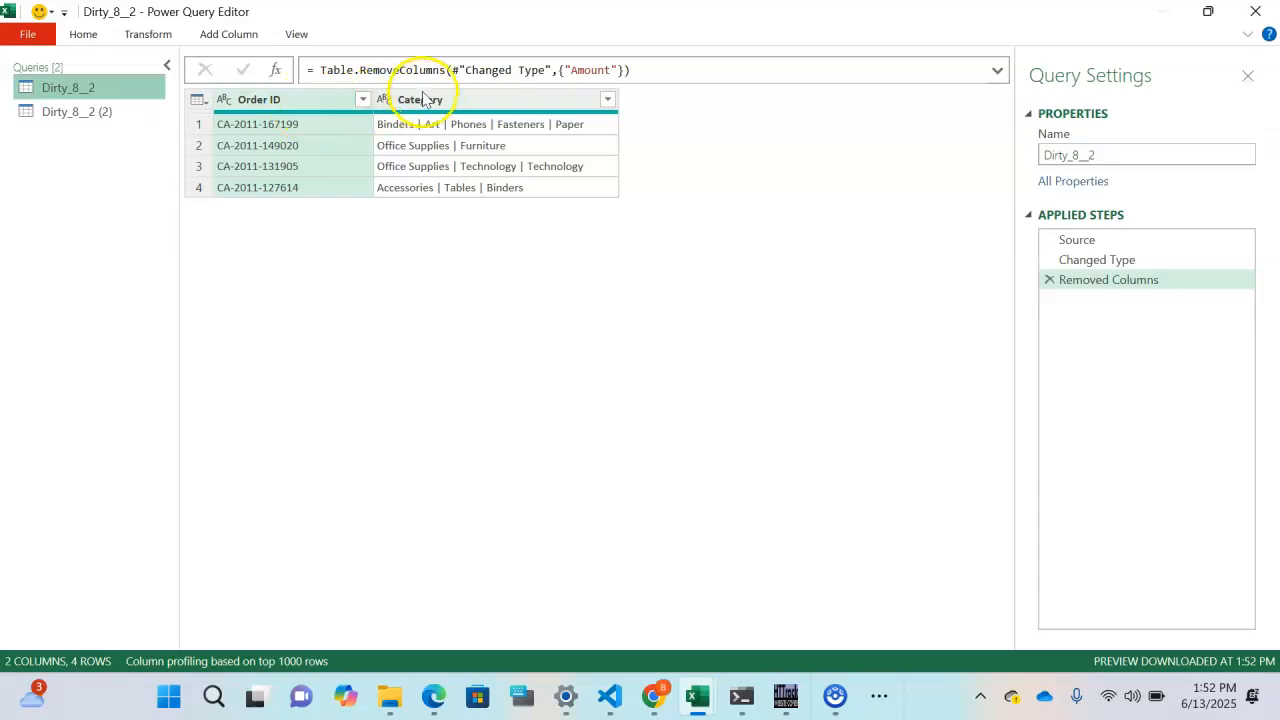
click(453, 101)
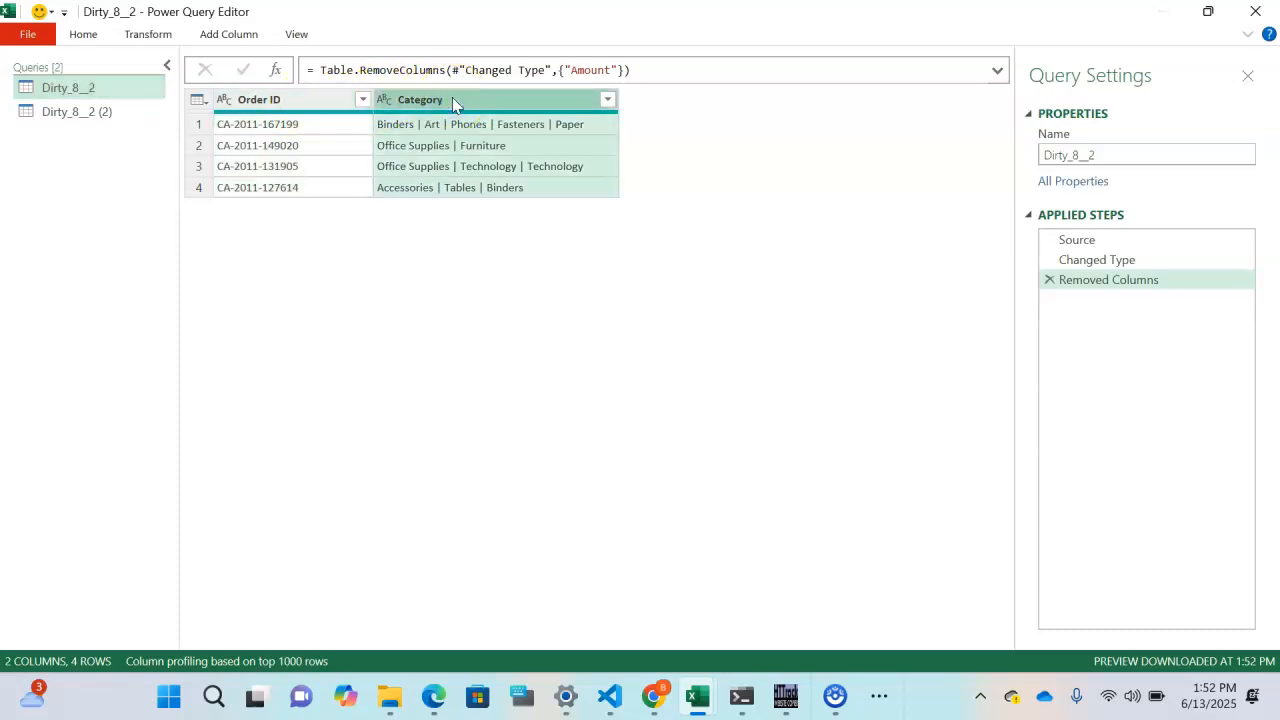
right_click(452, 100)
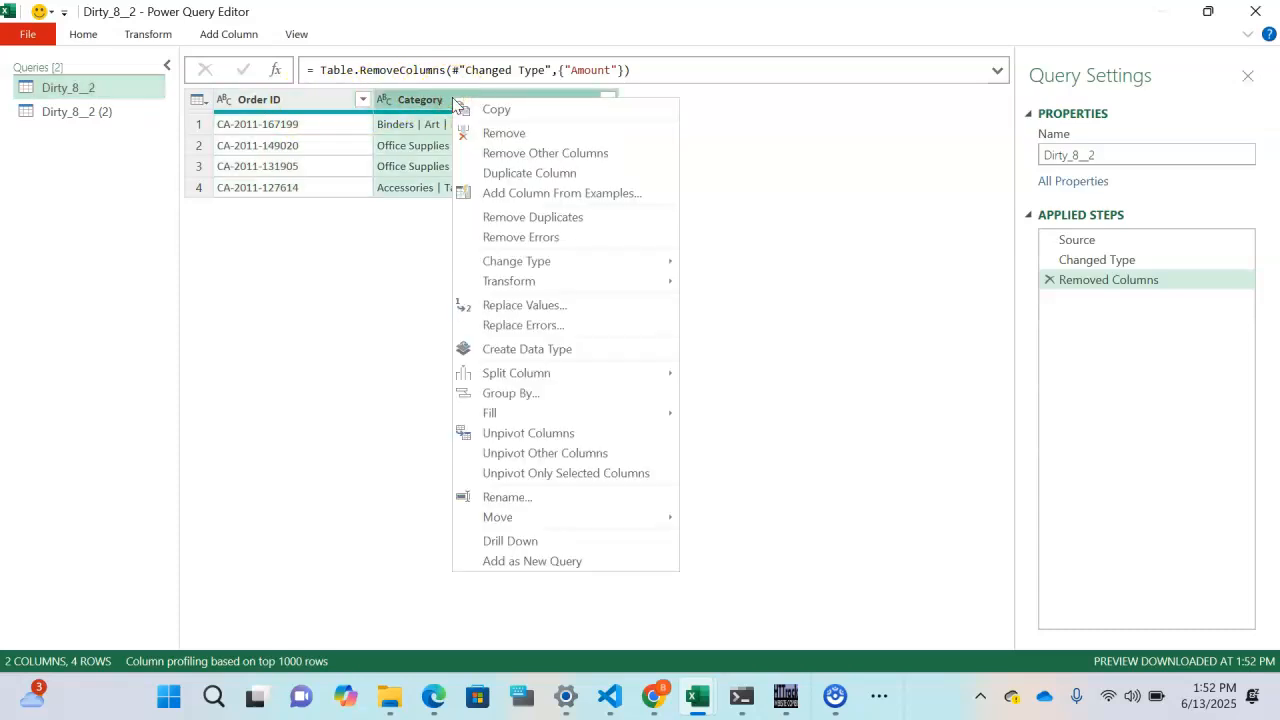
click(427, 107)
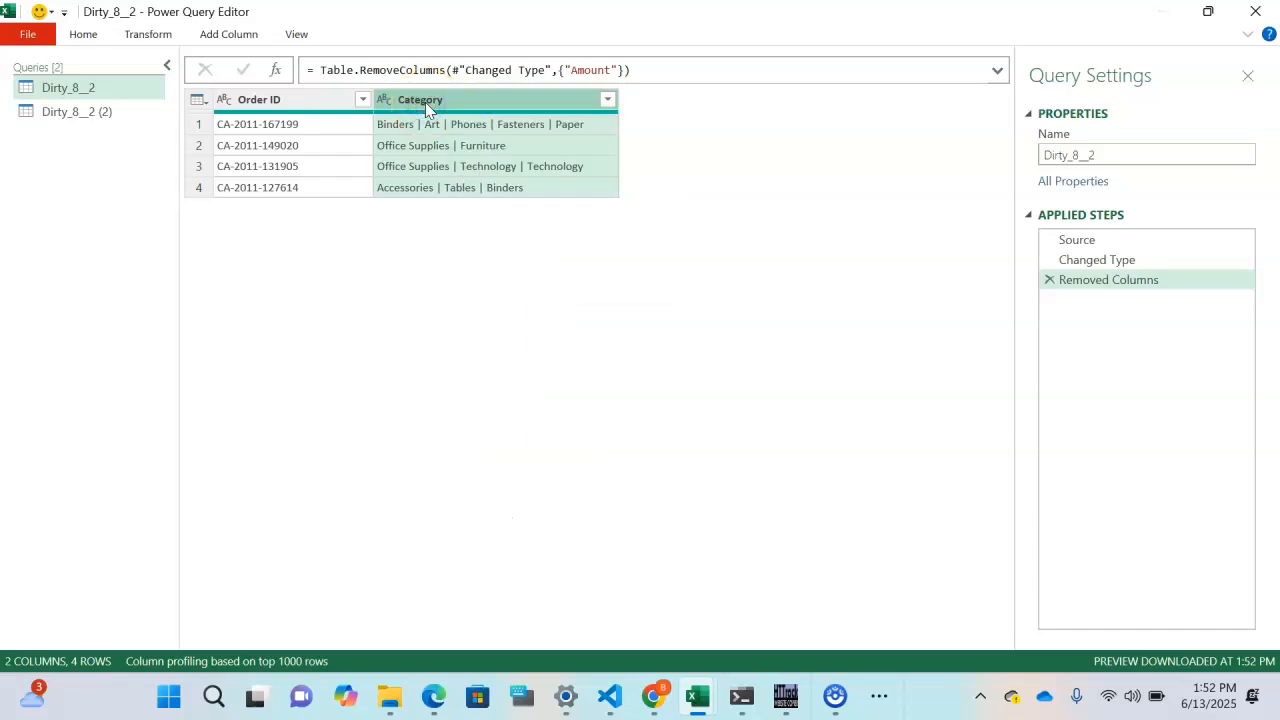
- Pin the Transform ribbon so its commands stay visible
click(158, 36)
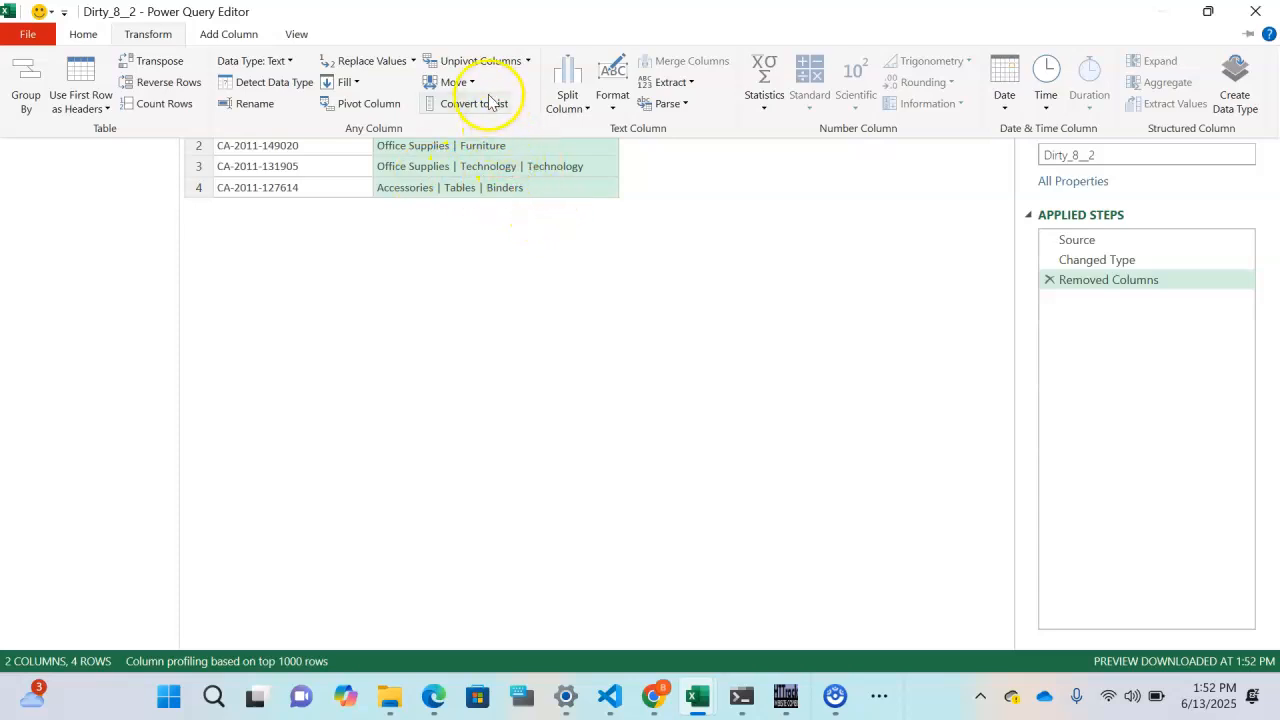
click(568, 266)
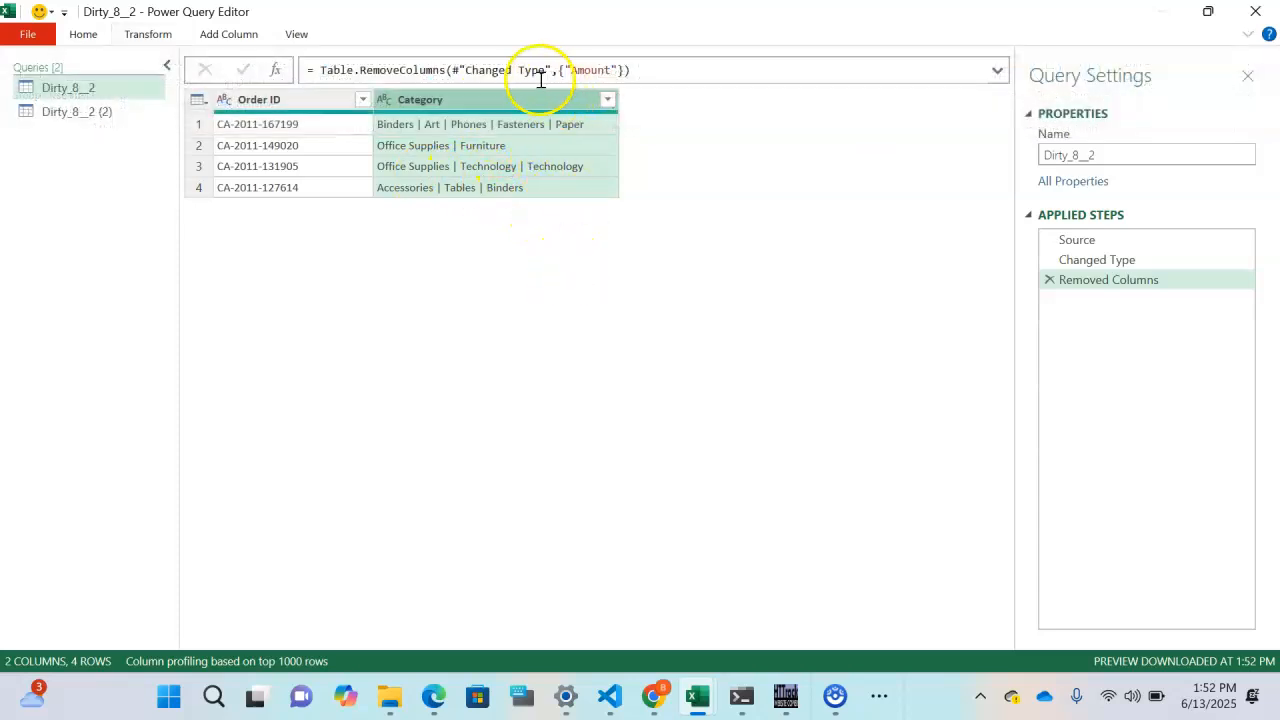
click(1247, 35)
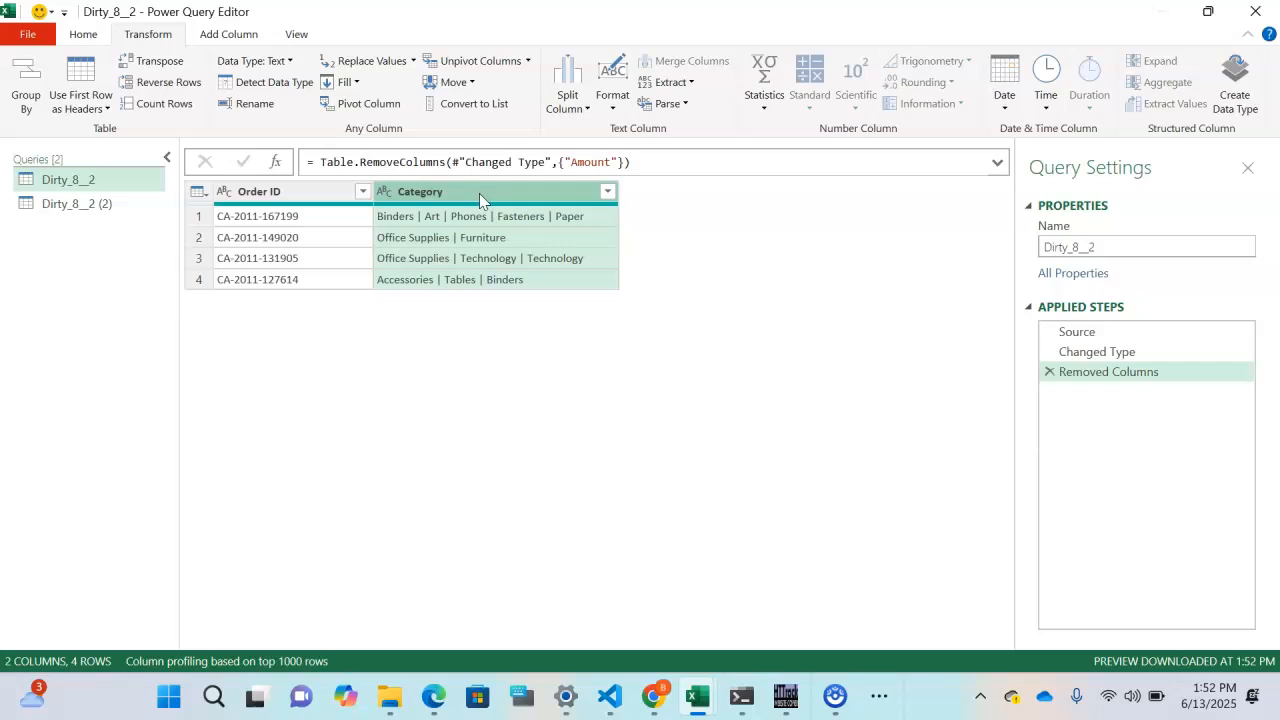
- Split the Category column by the custom pipe delimiter into rows
click(572, 85)
click(486, 128)
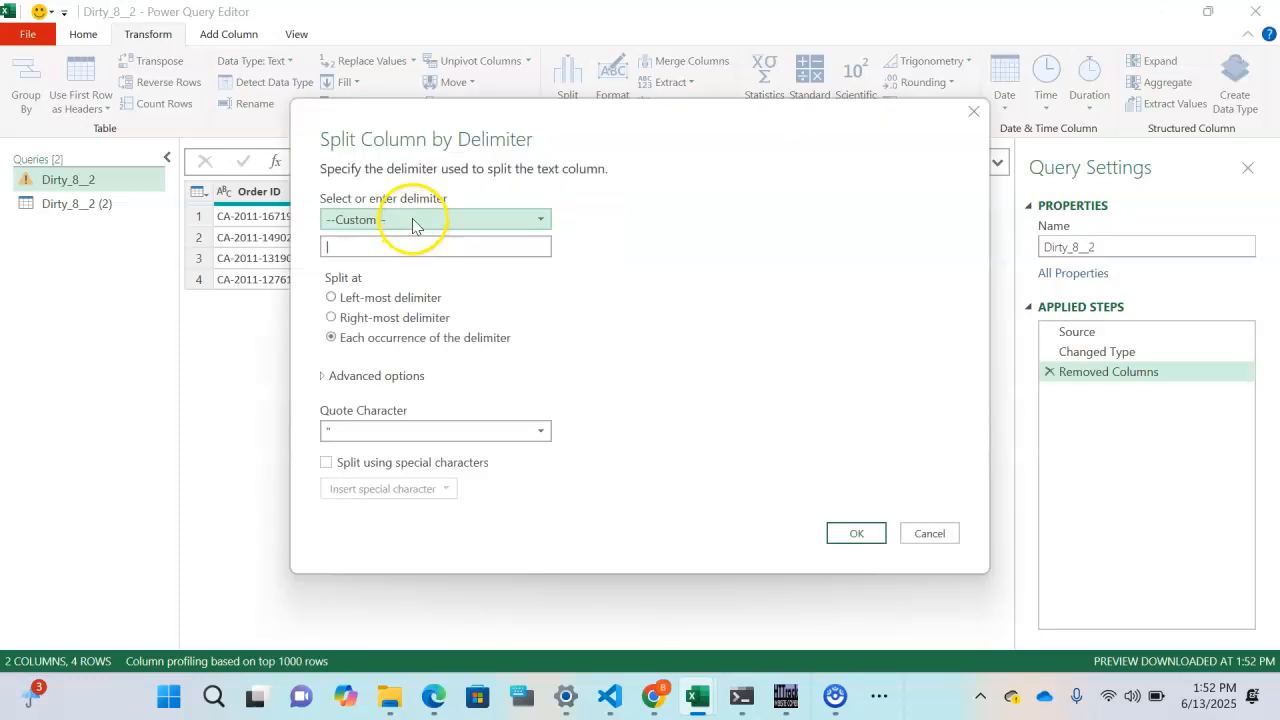
click(360, 246)
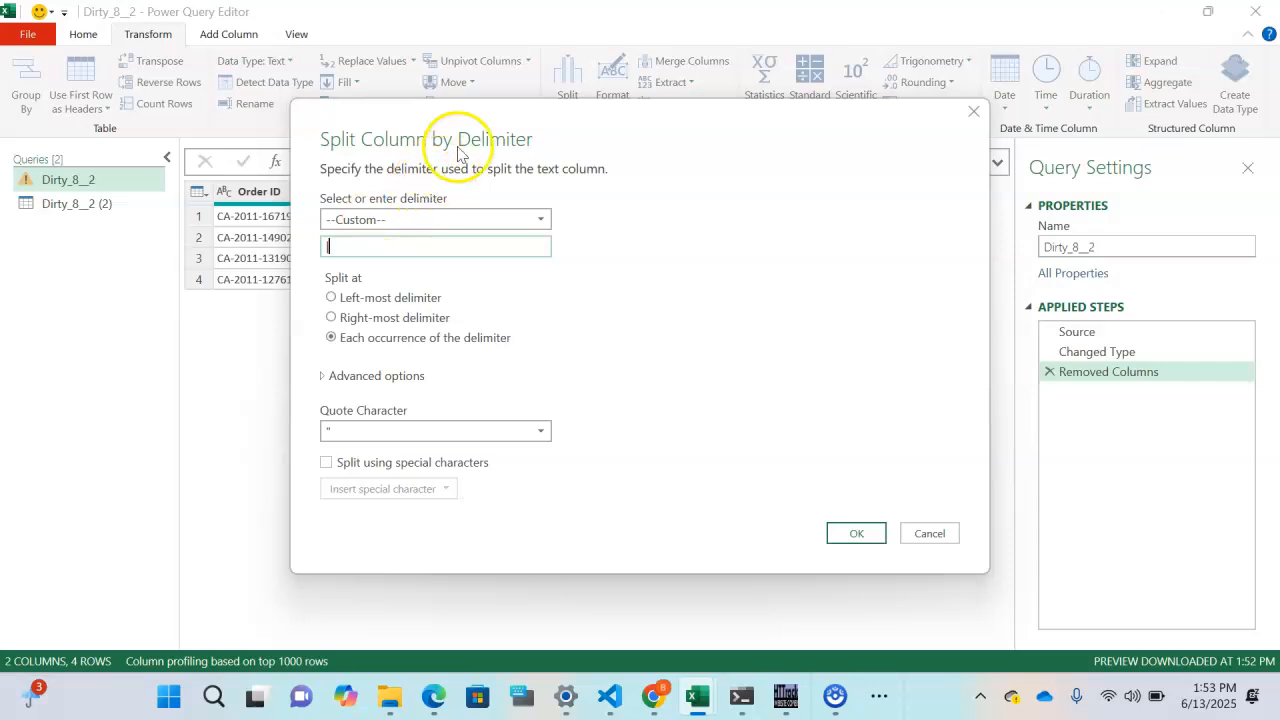
click(376, 240)
click(376, 240)
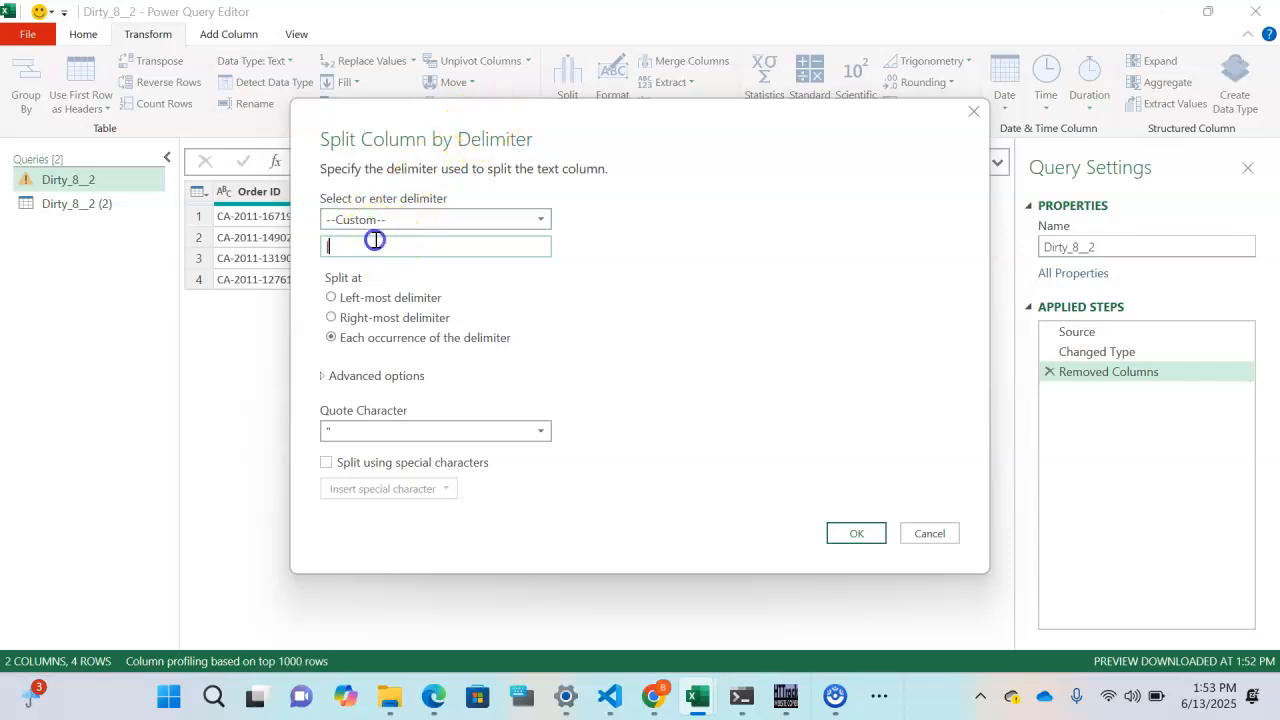
click(325, 379)
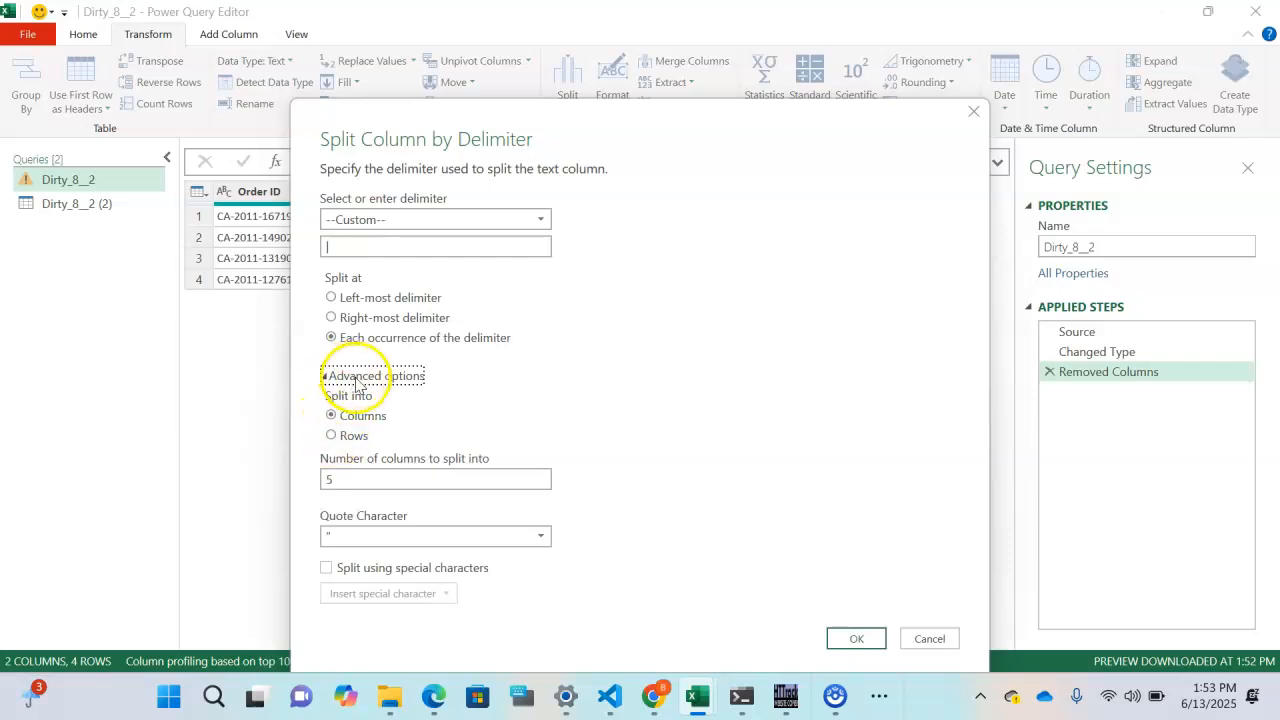
click(334, 440)
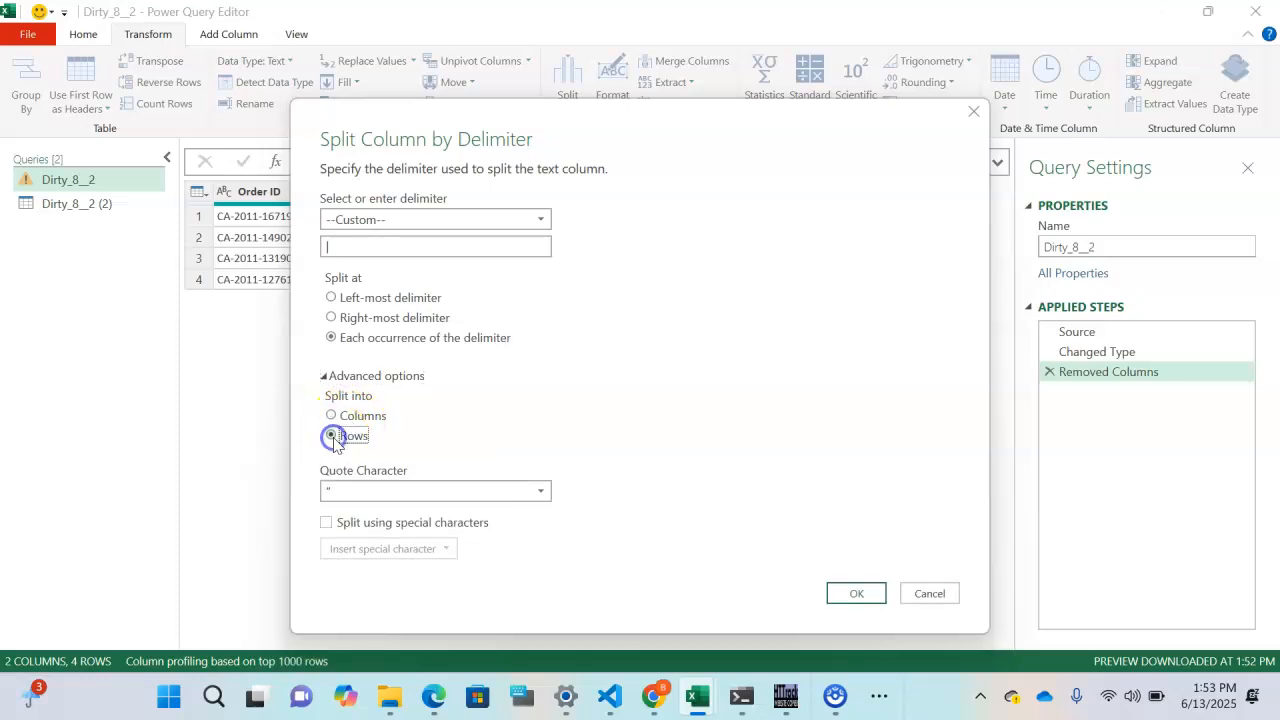
click(856, 595)
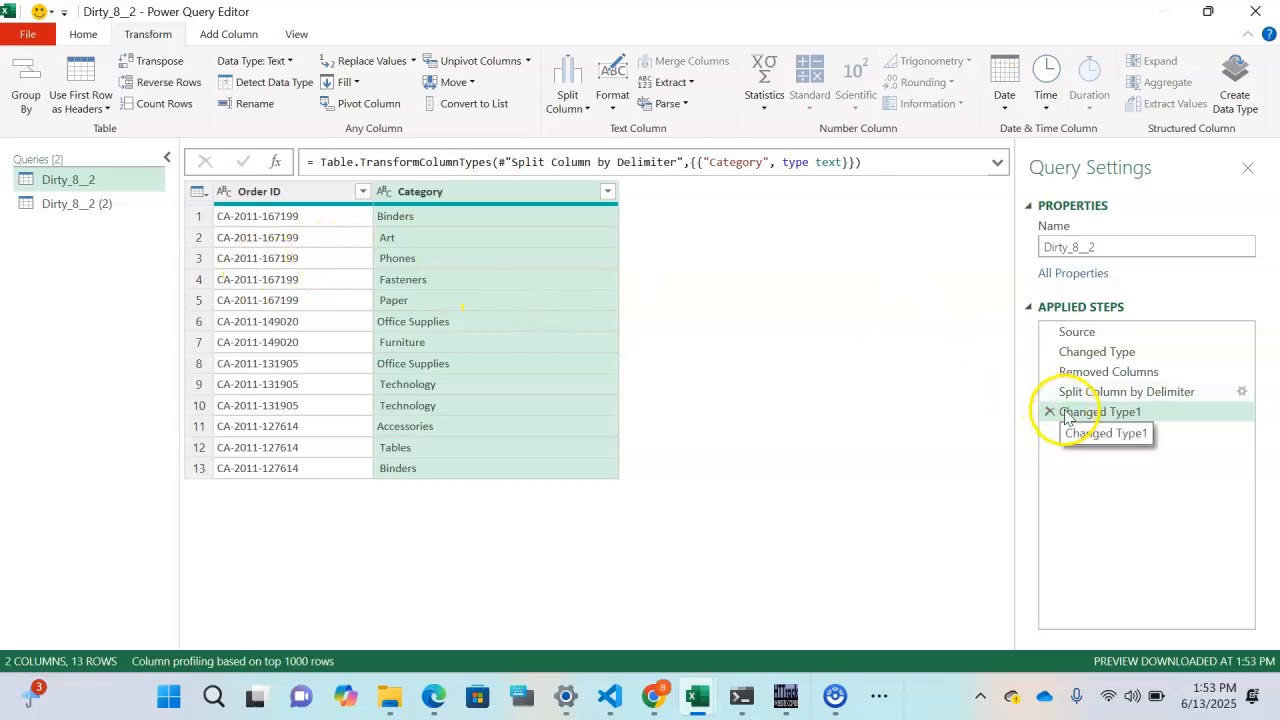
drag(1066, 423, 723, 449)
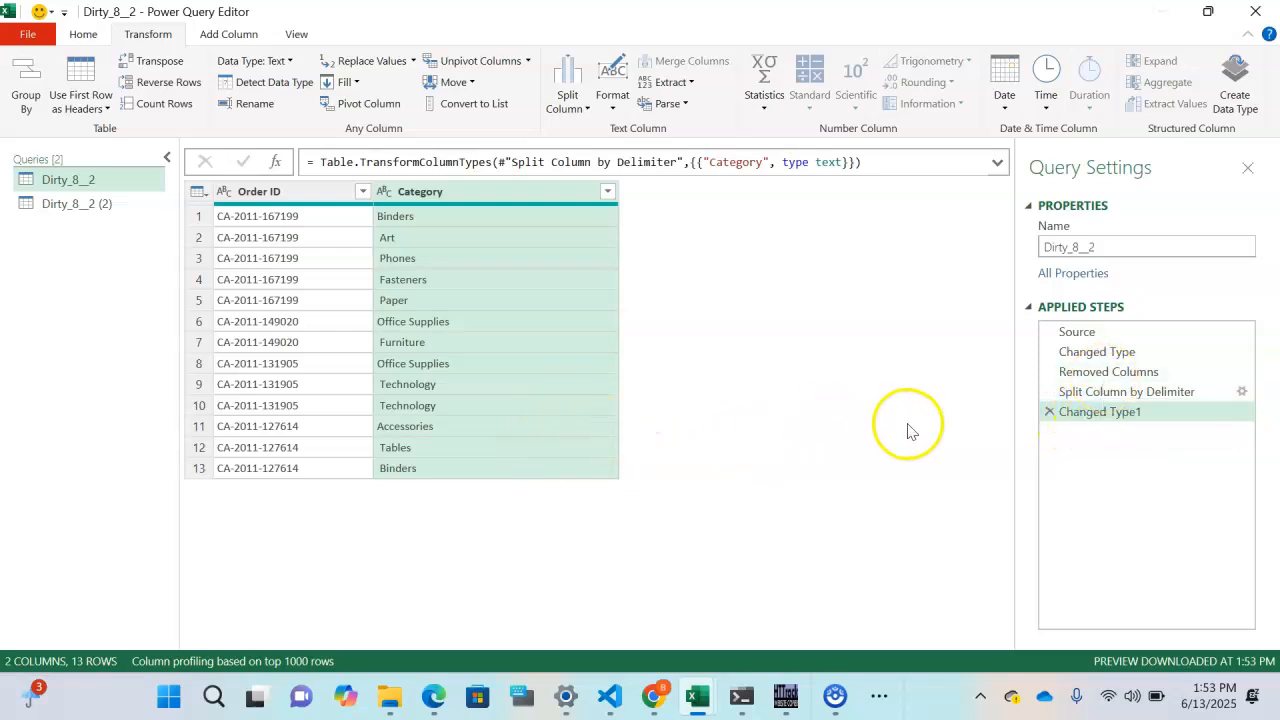
drag(1051, 409, 534, 423)
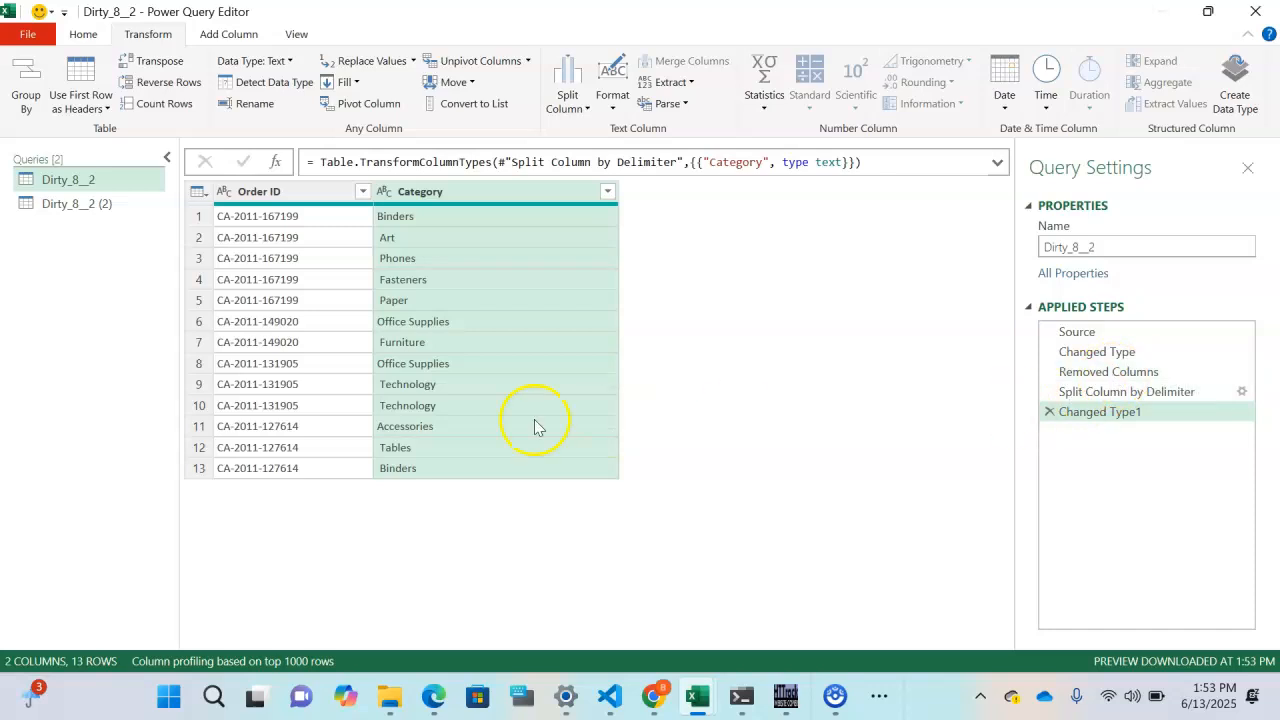
- Add an Index column starting at 1 to Dirty_8__2 and move it before Order ID
click(265, 194)
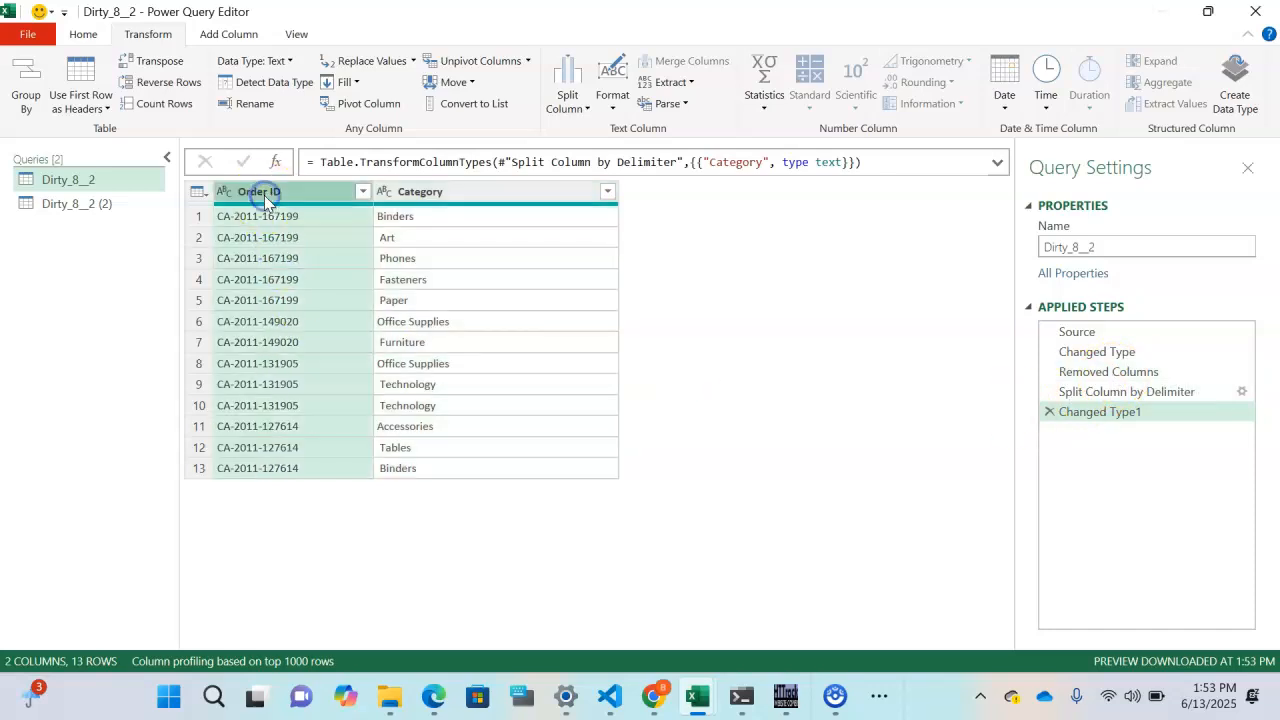
click(270, 187)
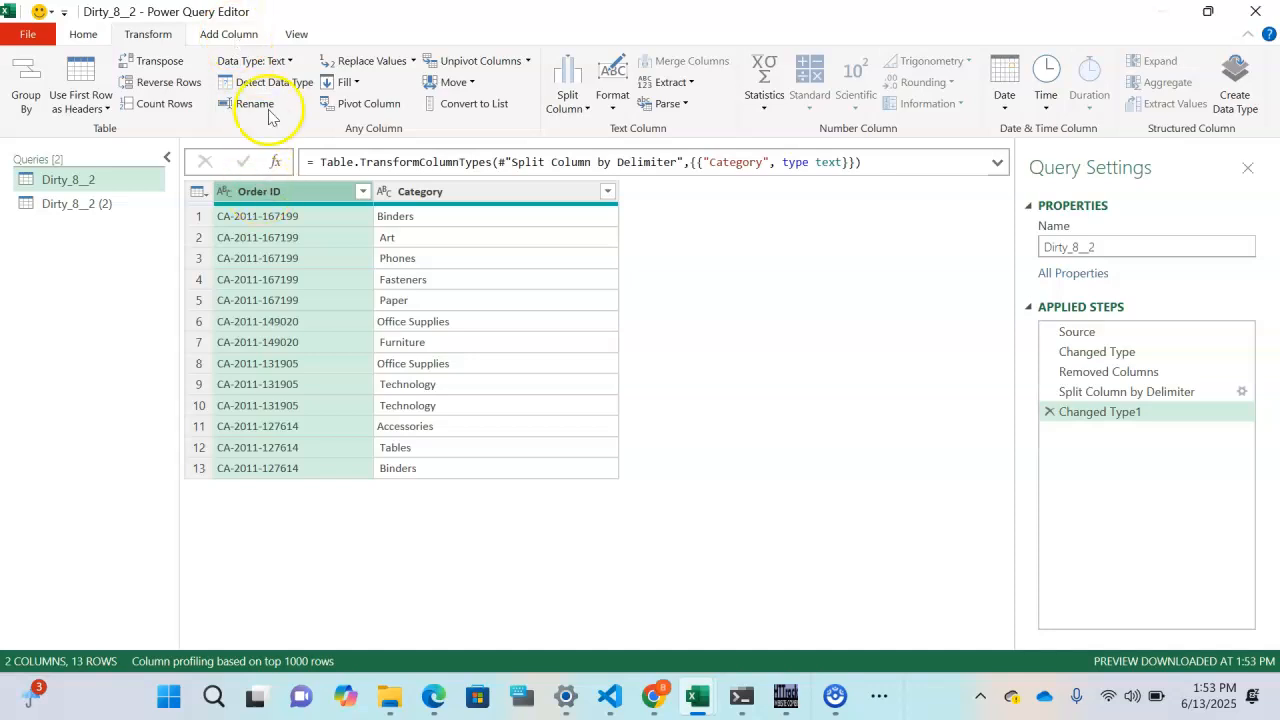
click(232, 35)
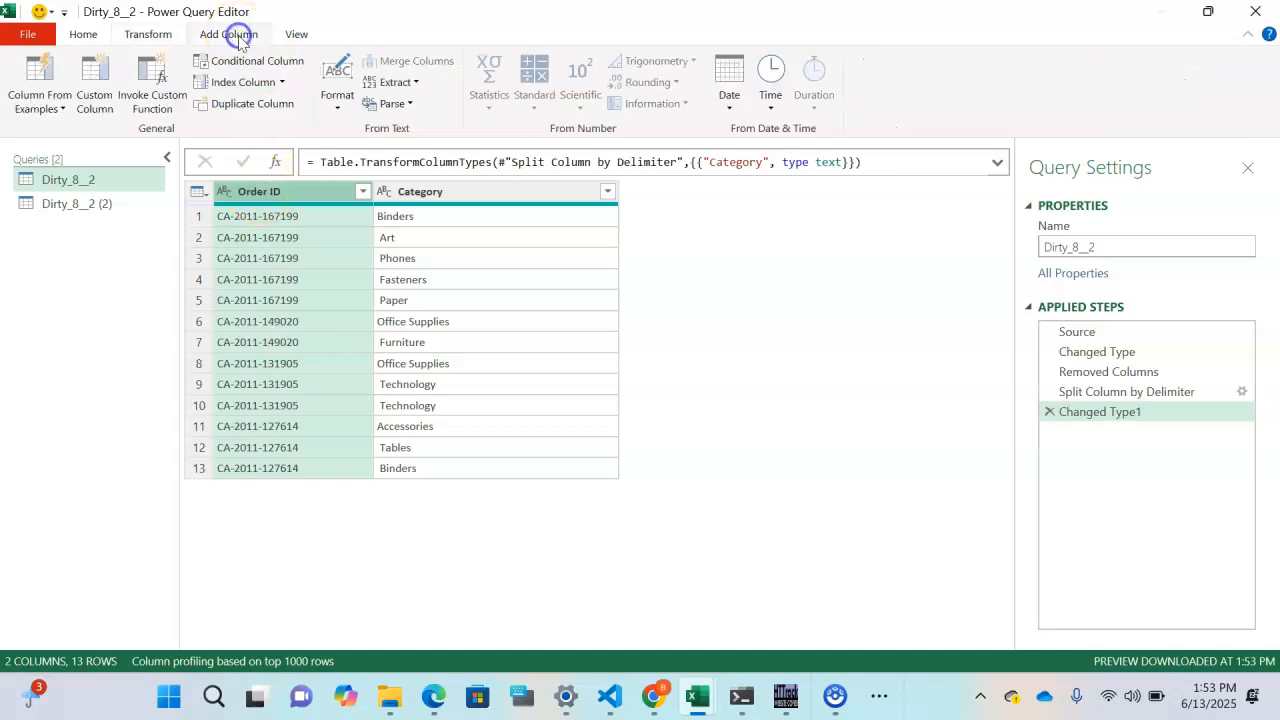
click(281, 86)
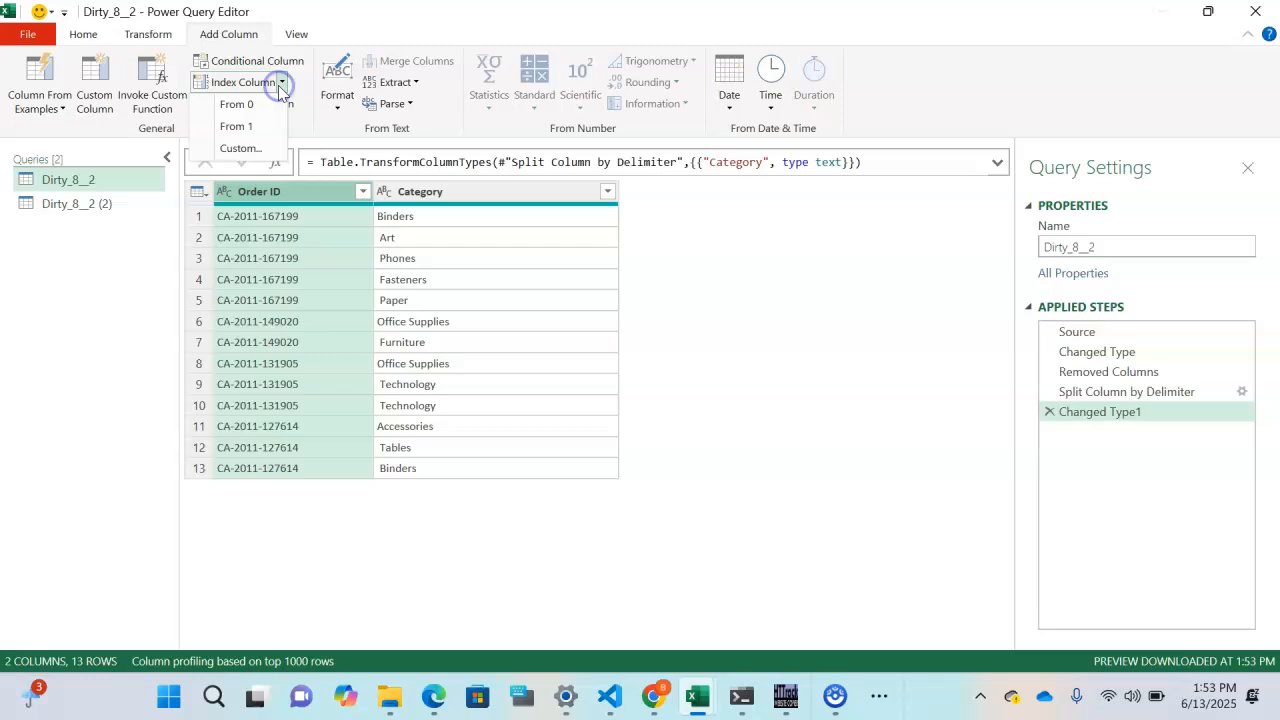
click(240, 127)
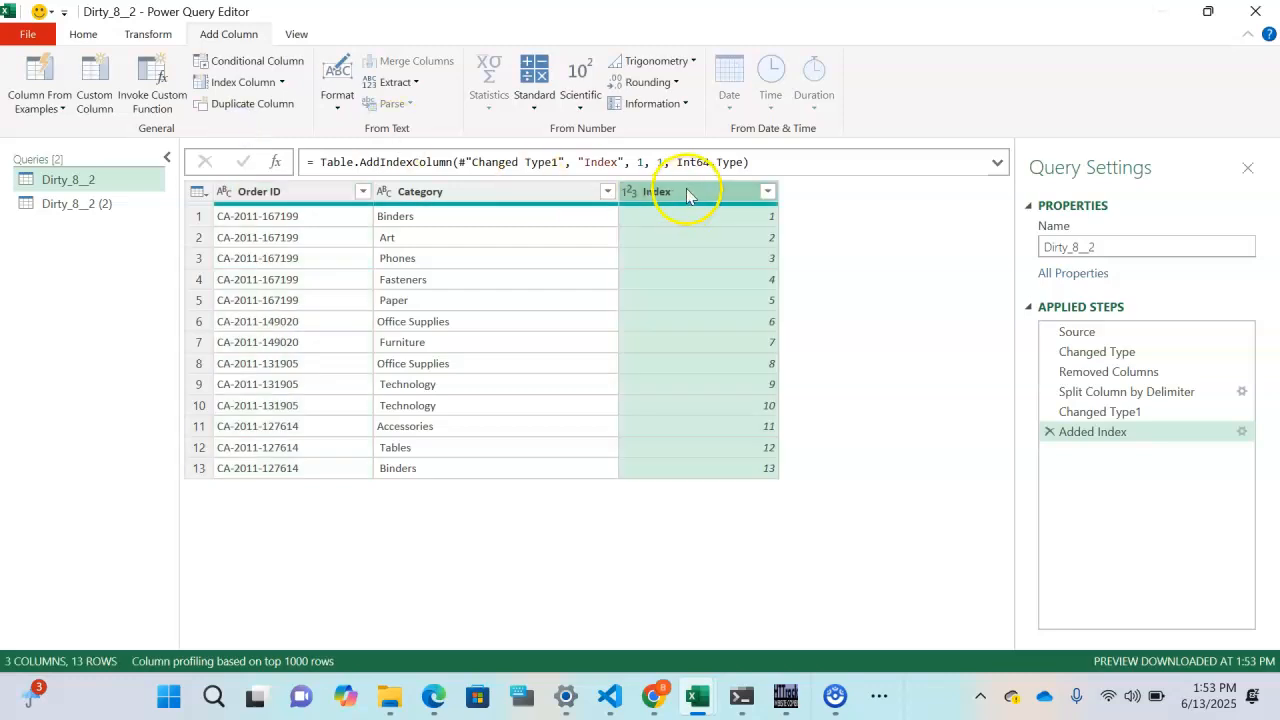
drag(688, 194, 245, 200)
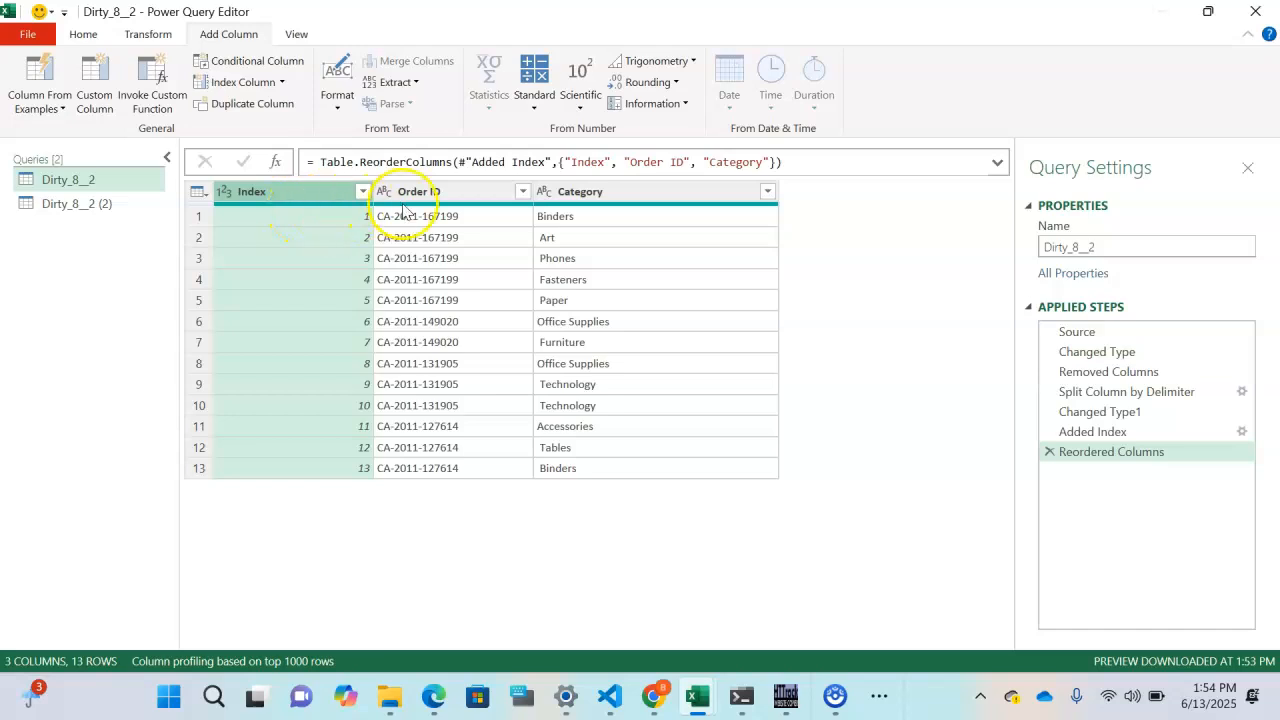
click(93, 204)
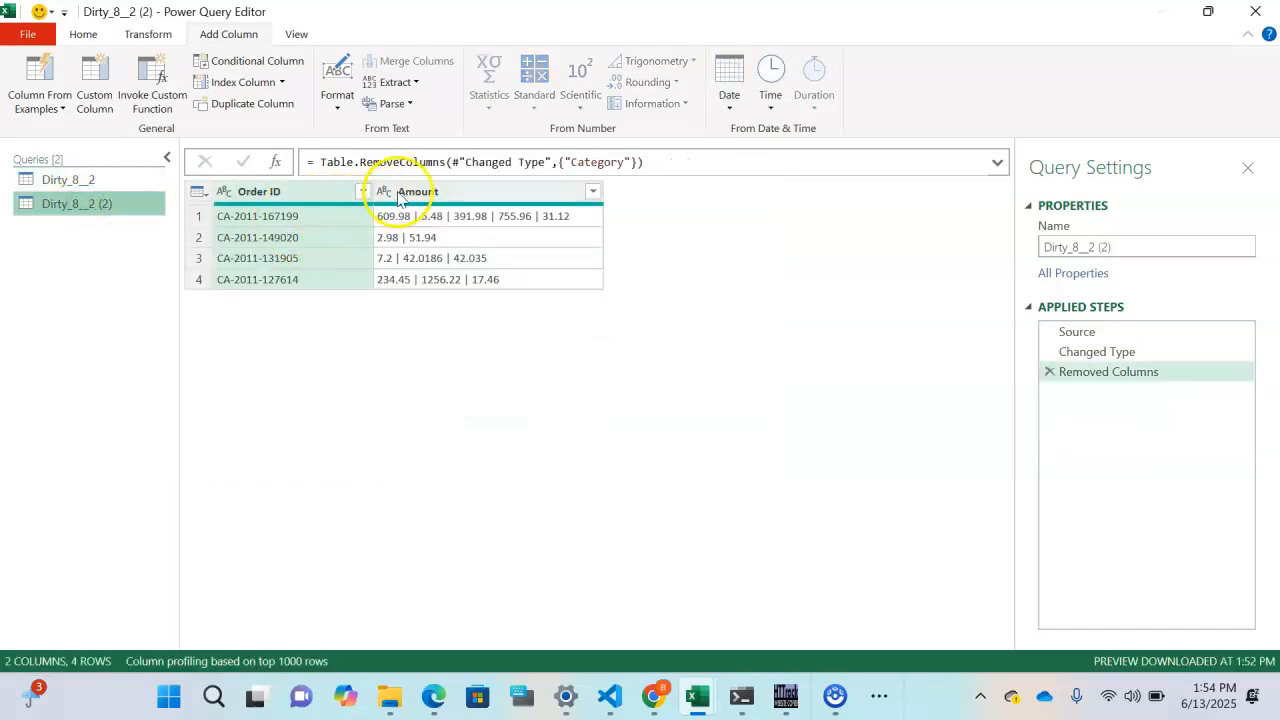
- Split Dirty_8__2 (2)'s Amount column by a custom pipe delimiter into rows
click(432, 197)
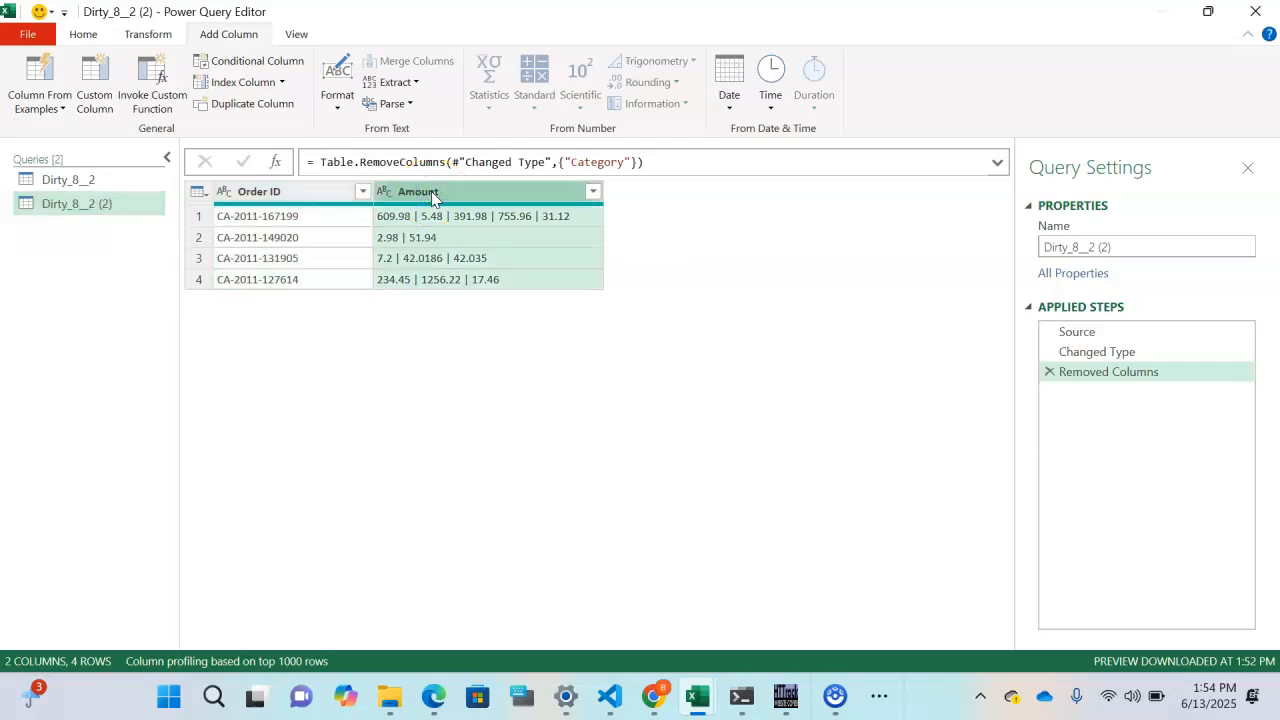
right_click(433, 196)
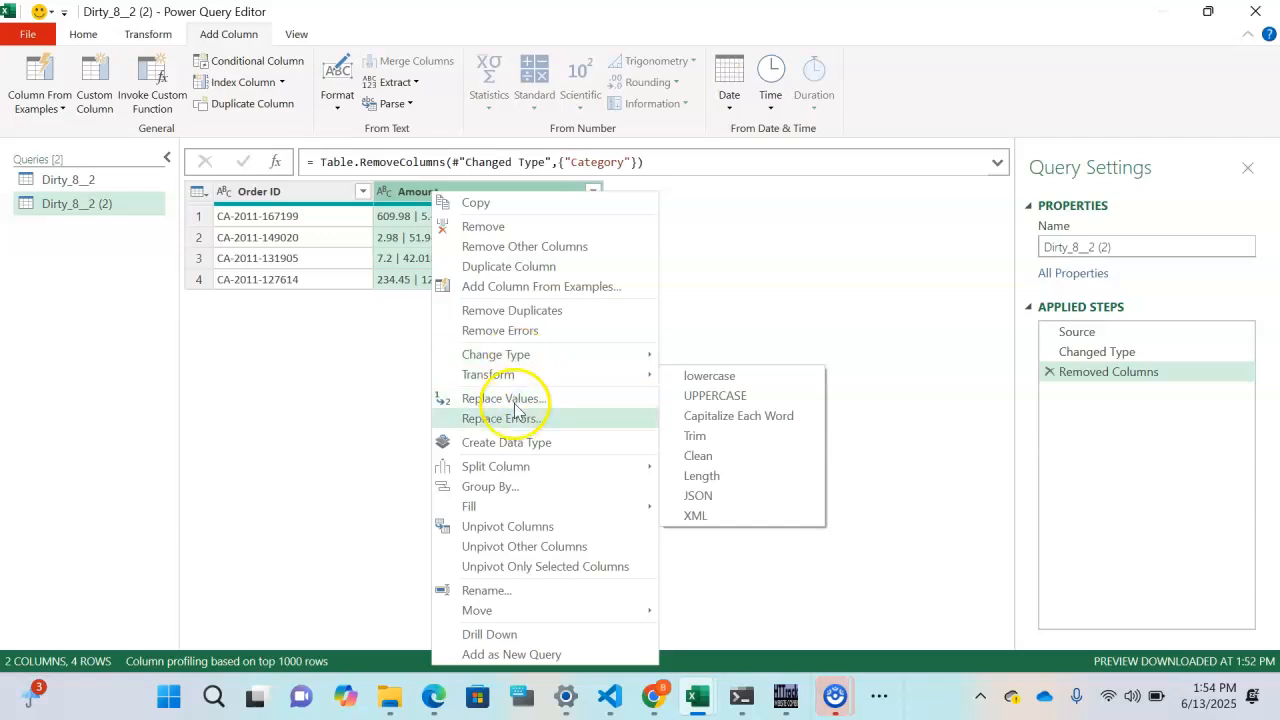
mouse_move(510, 472)
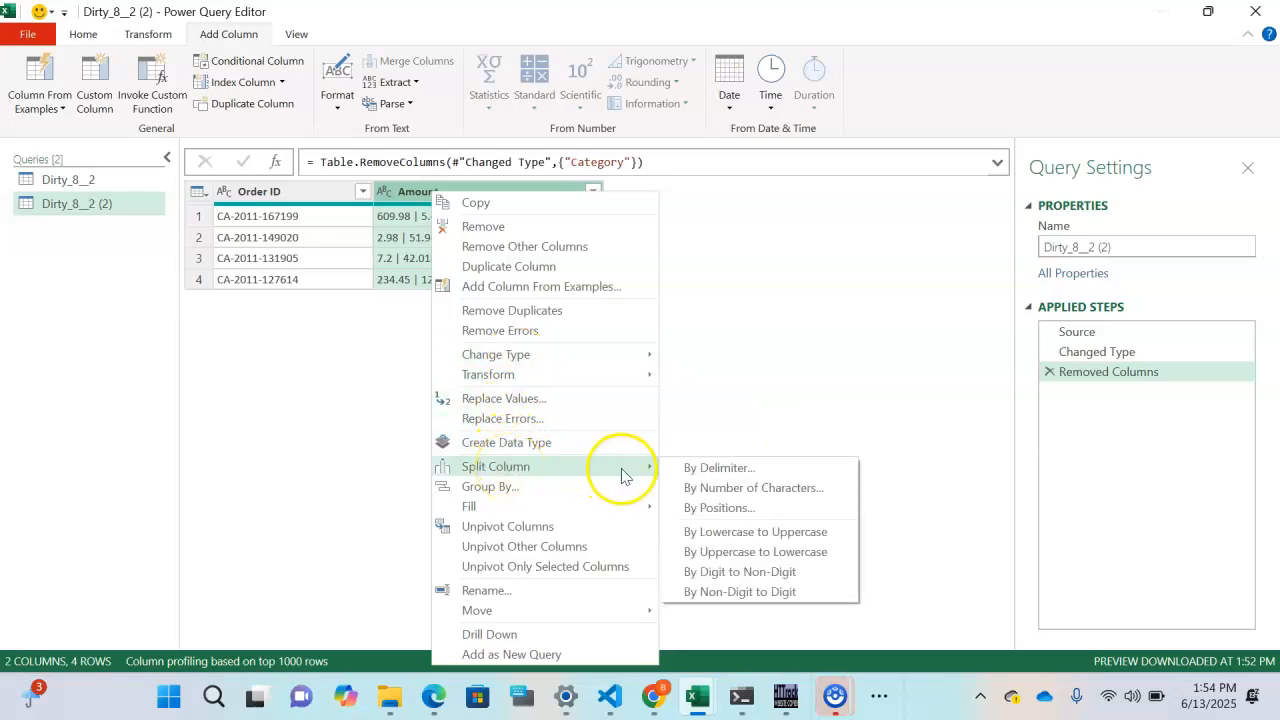
click(700, 468)
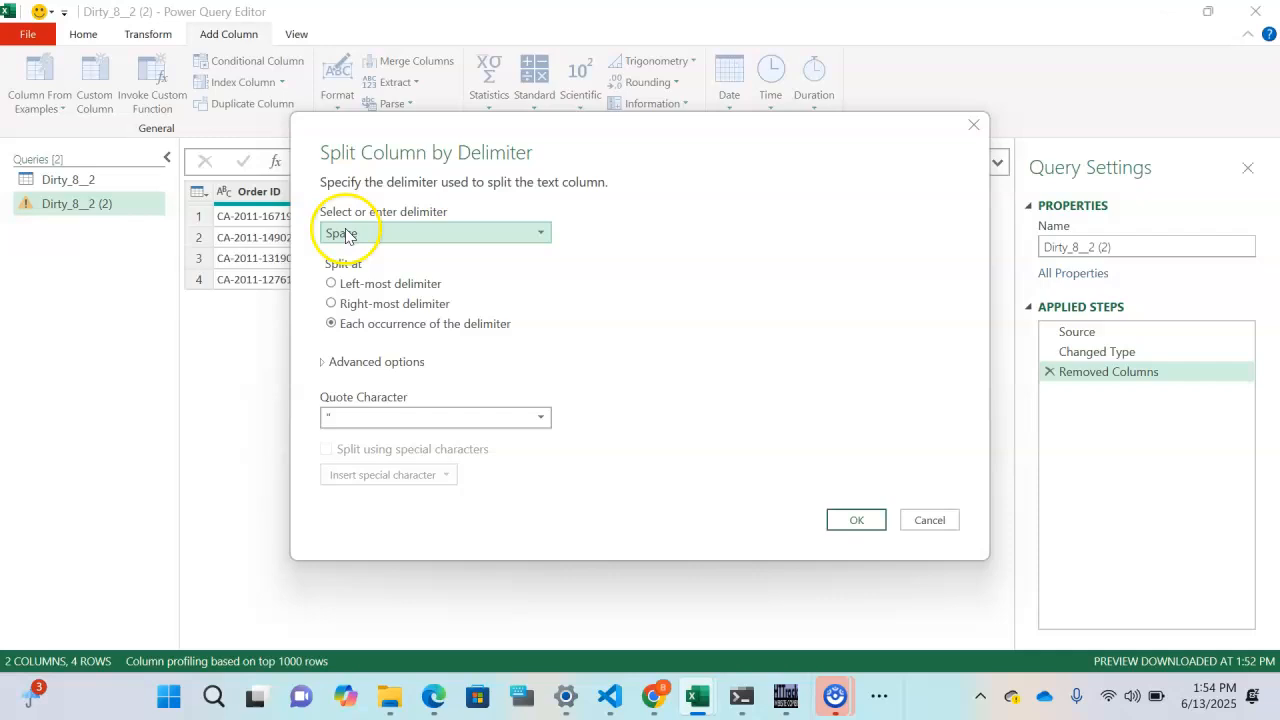
click(400, 232)
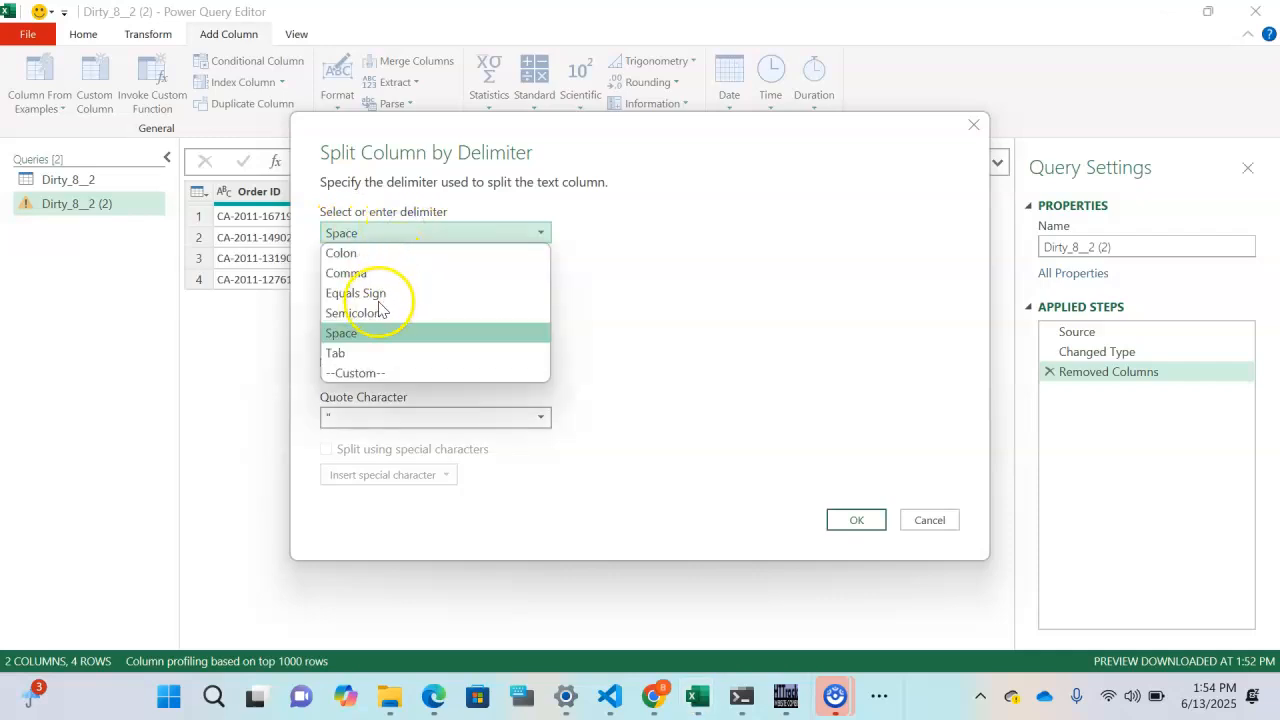
click(370, 375)
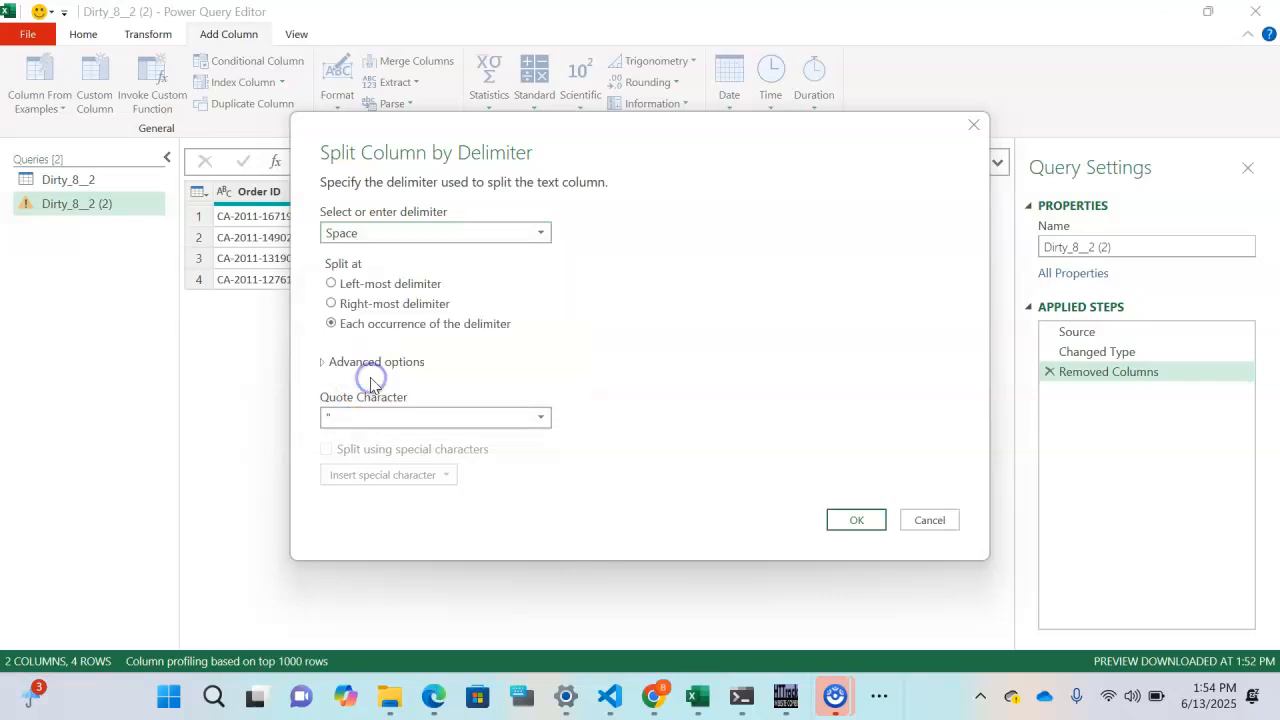
click(418, 262)
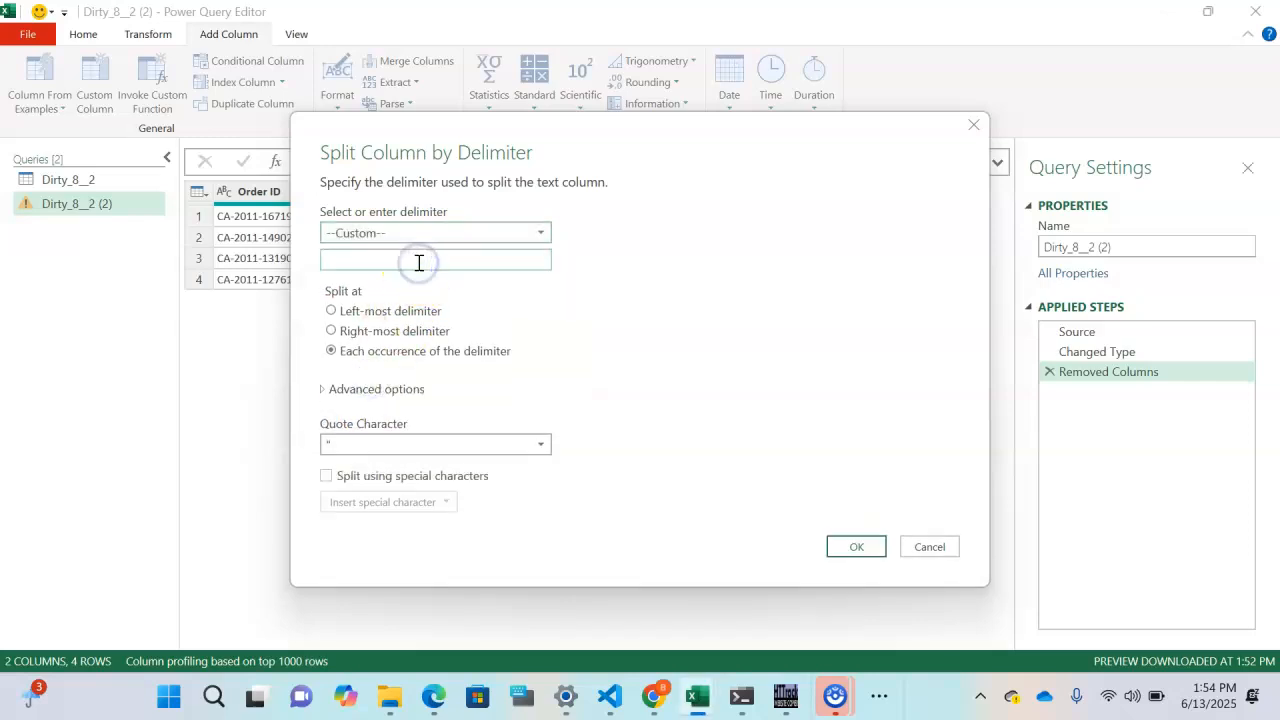
click(372, 264)
click(377, 256)
click(322, 390)
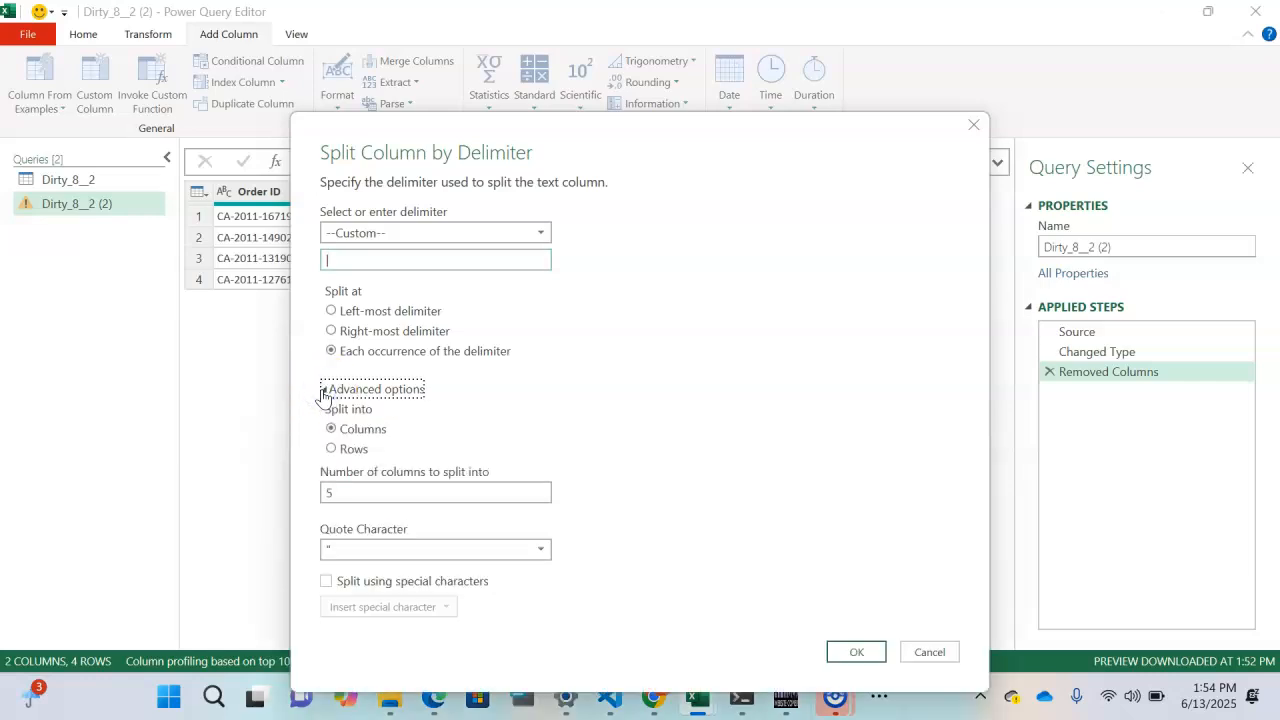
click(331, 449)
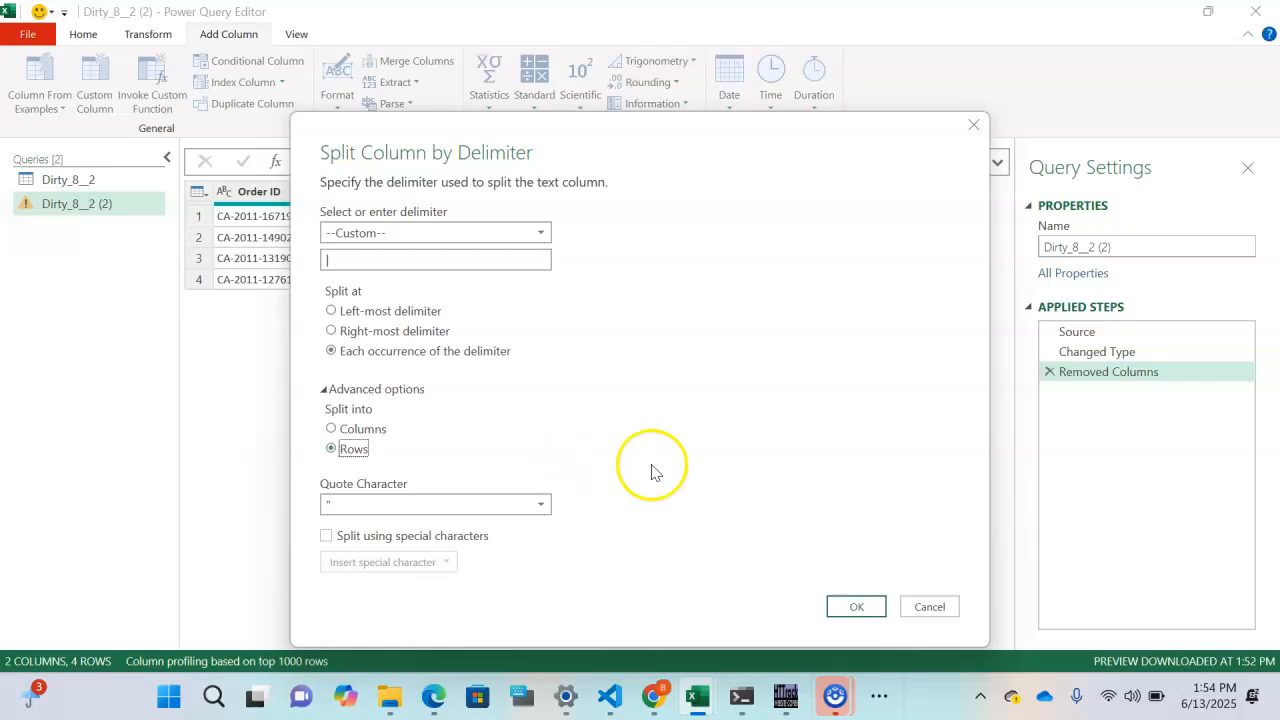
click(852, 607)
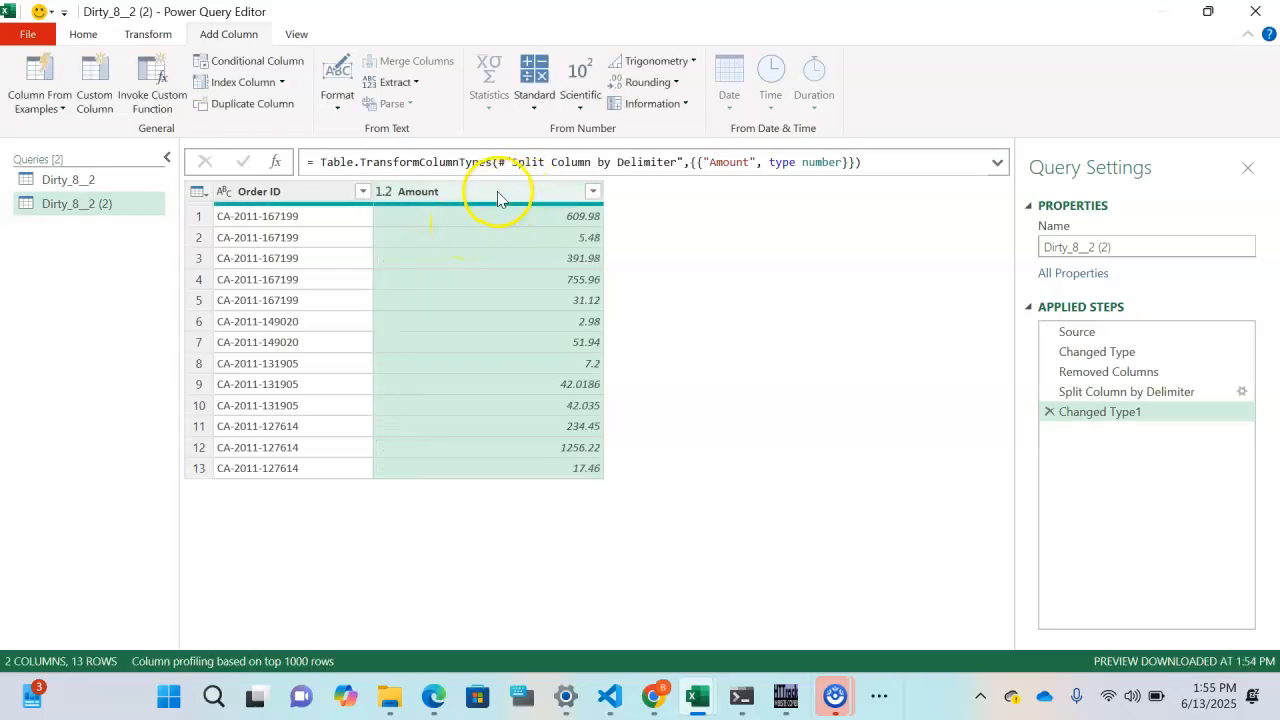
- Add an Index column to Dirty_8__2 (2), set its start to 1, and move it first
click(280, 192)
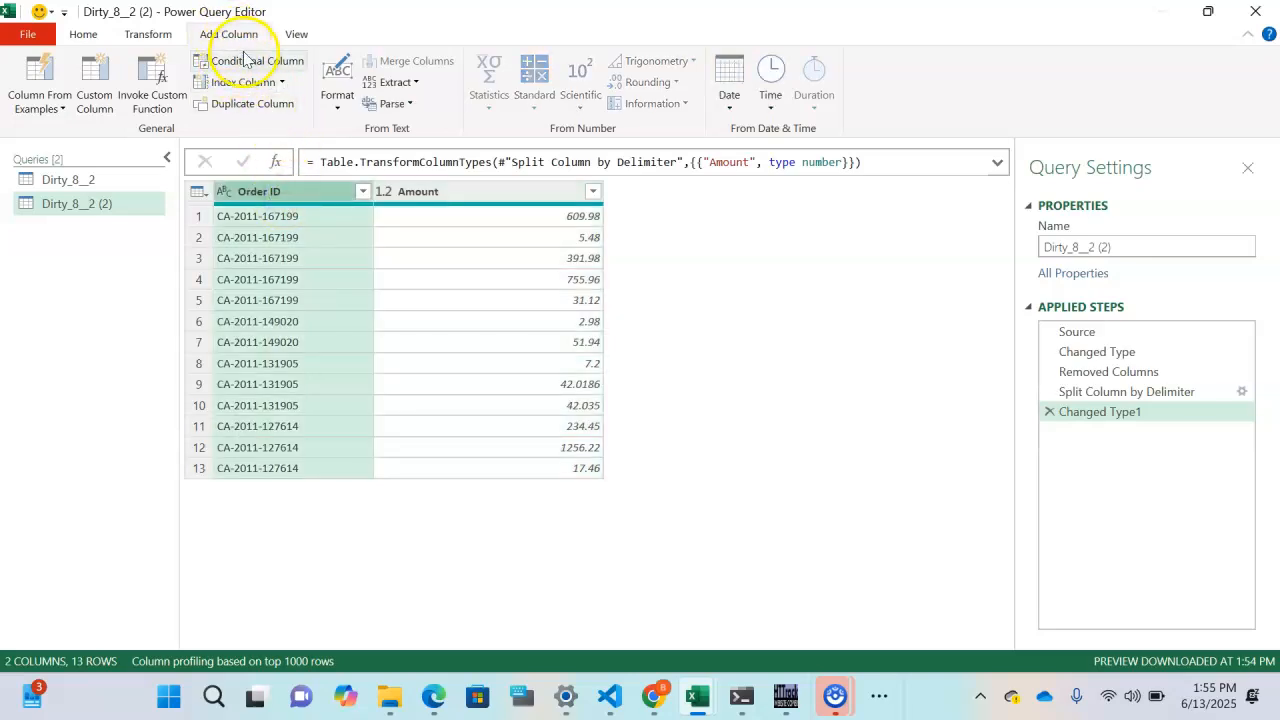
click(245, 84)
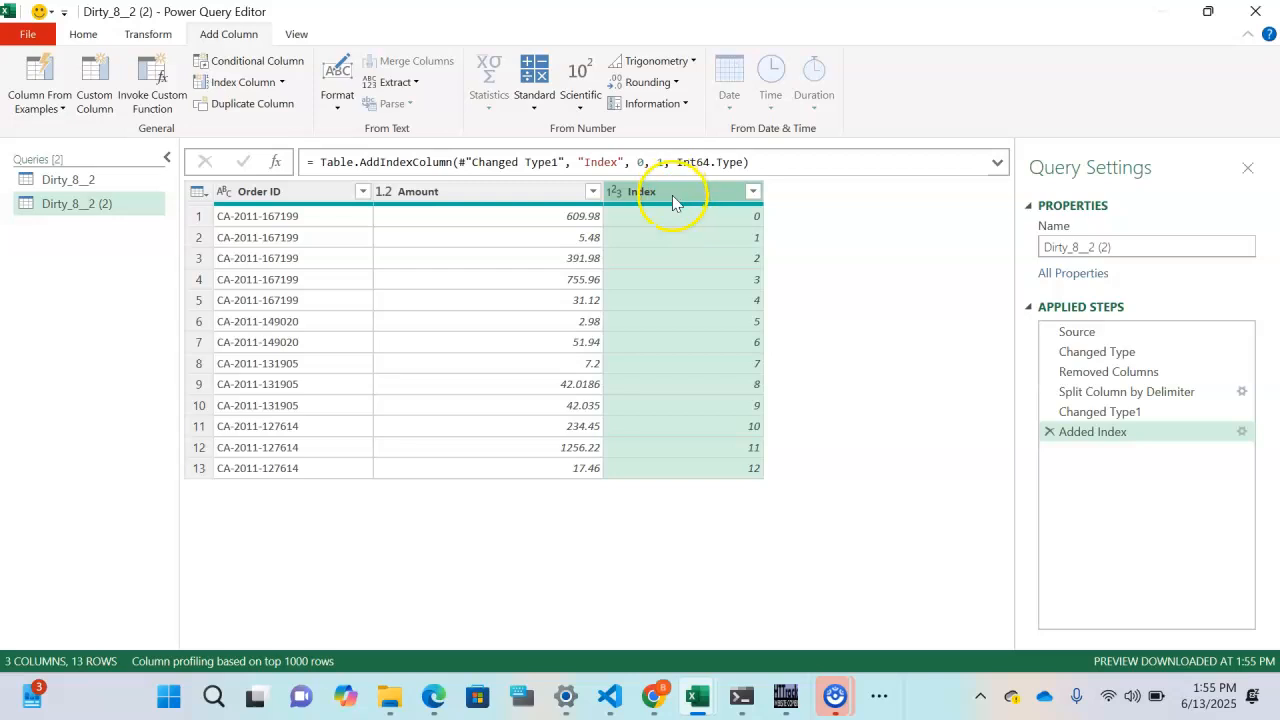
click(1242, 432)
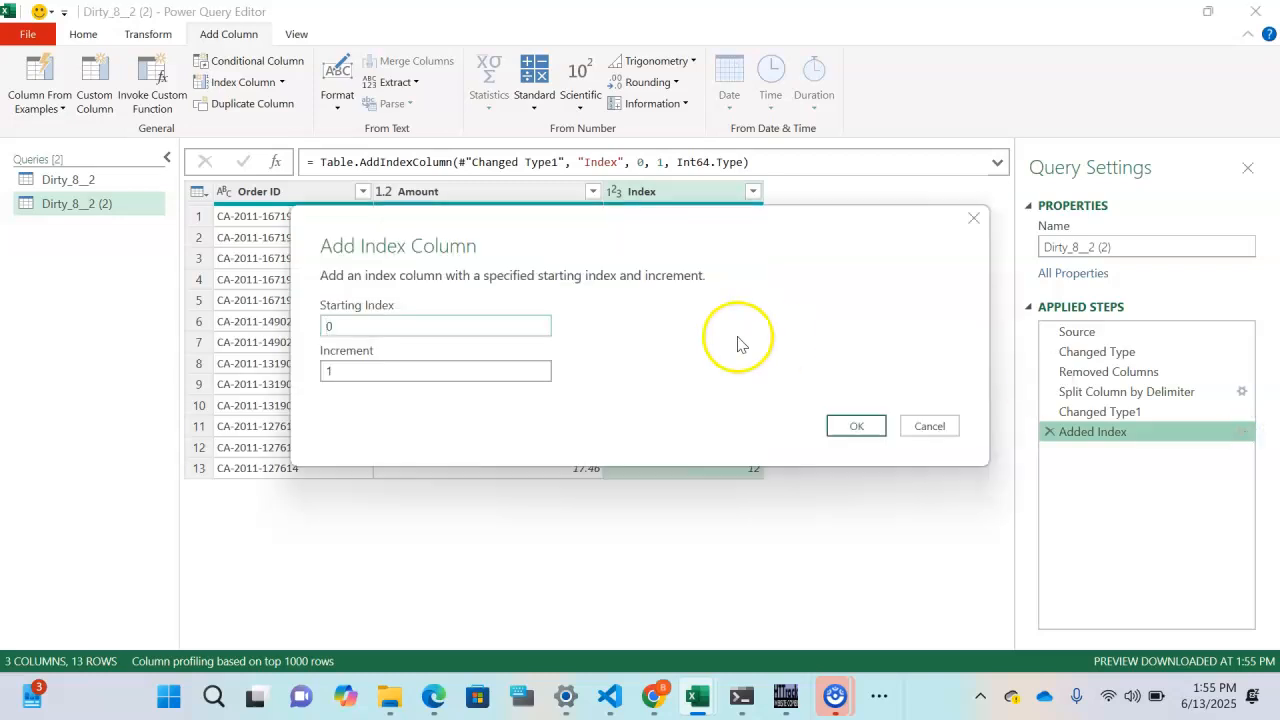
click(390, 331)
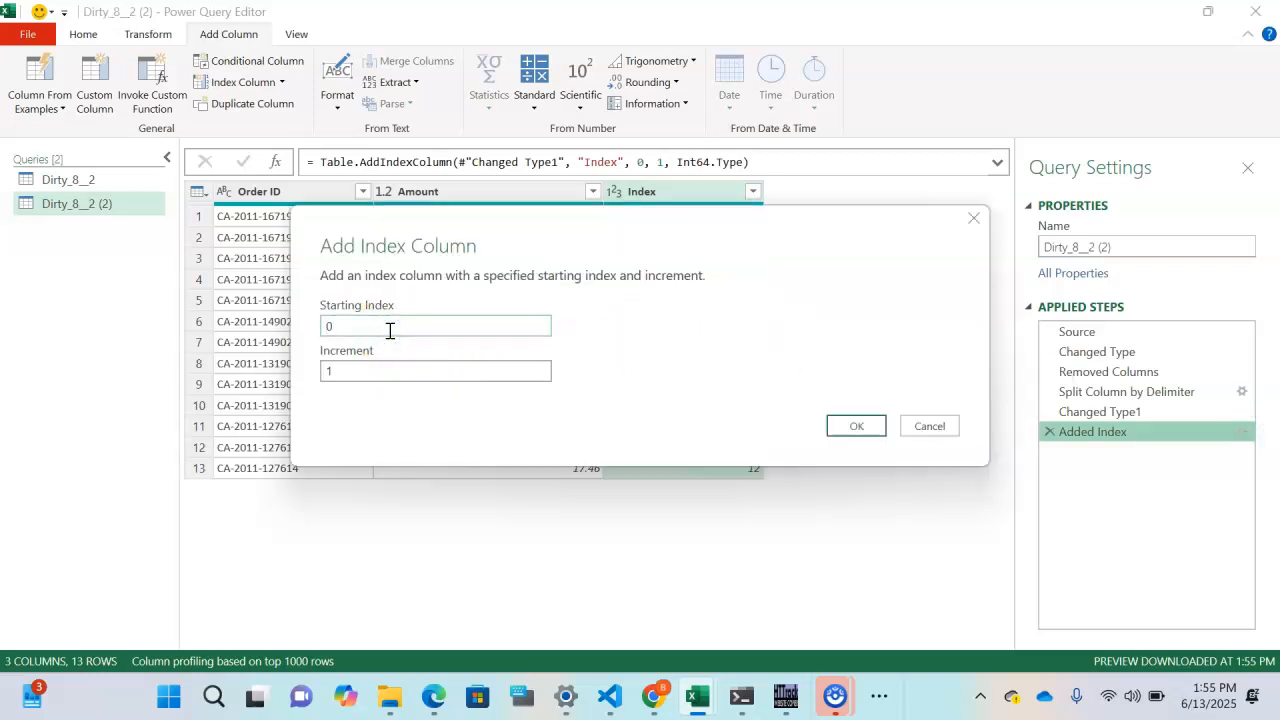
text(1)
click(852, 425)
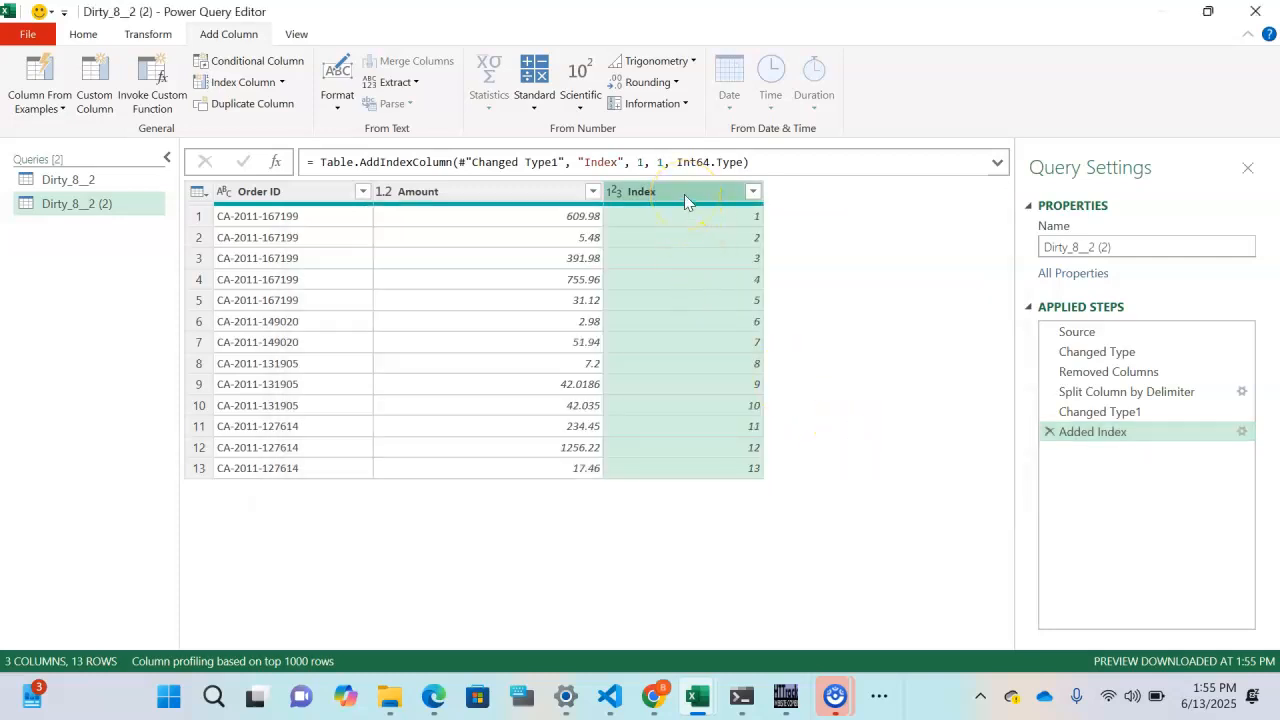
drag(684, 194, 302, 212)
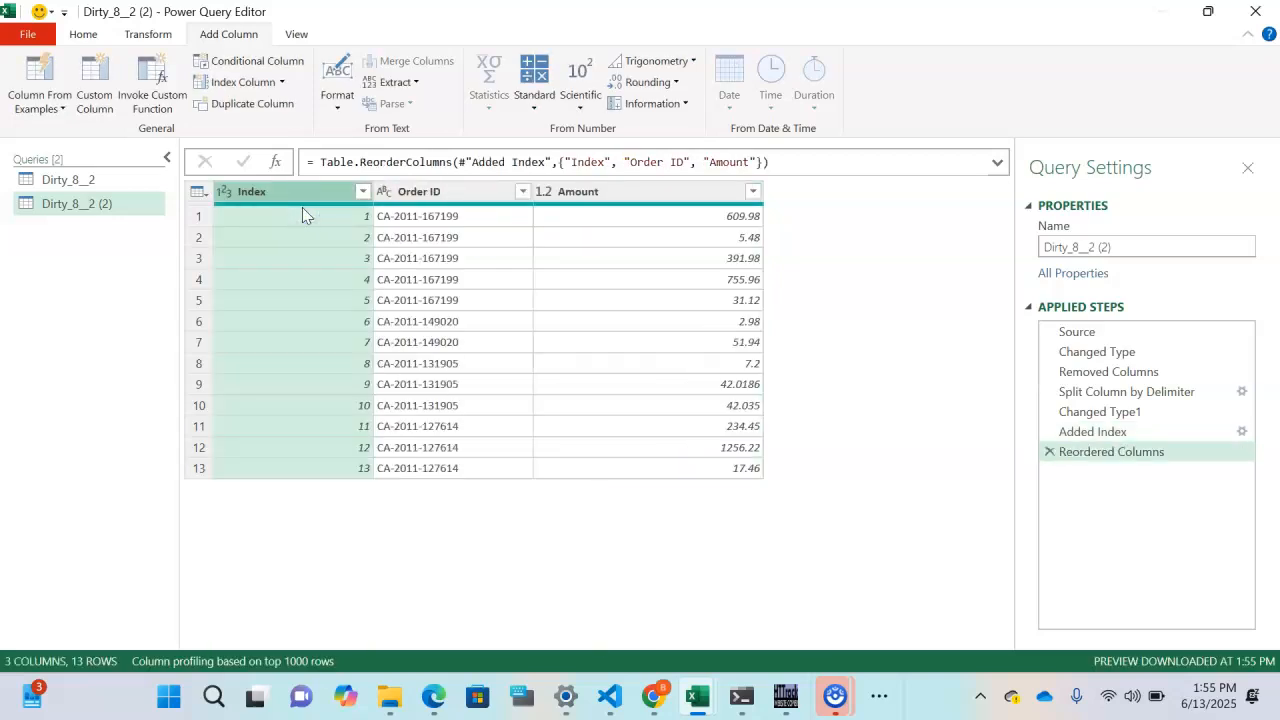
- Start a Merge as New from Dirty_8__2 with Dirty_8__2 (2) as the second table
click(101, 186)
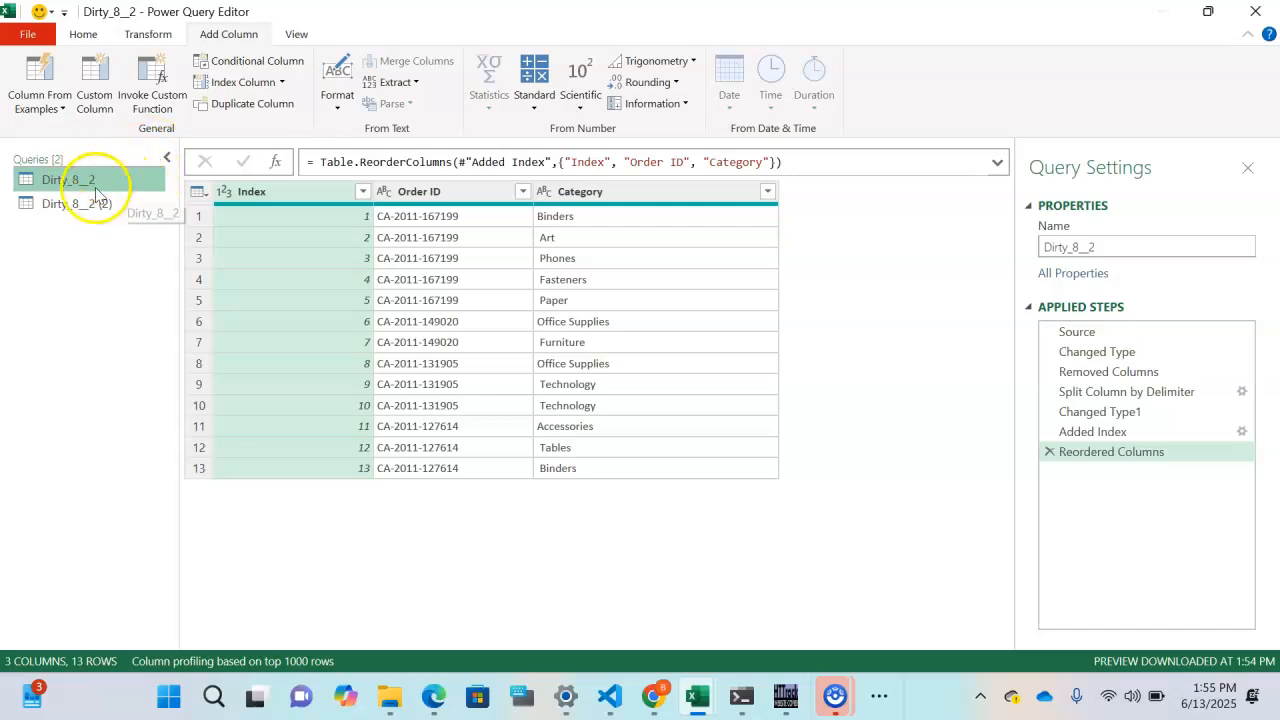
click(85, 36)
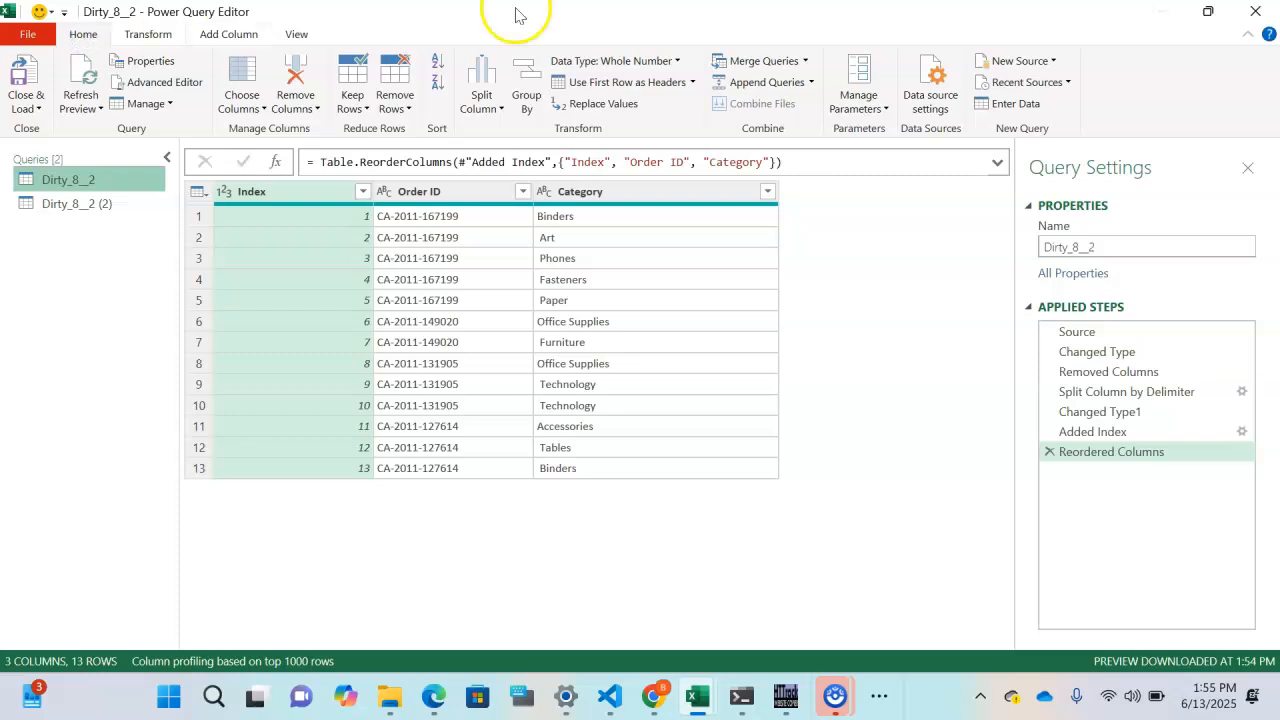
click(805, 62)
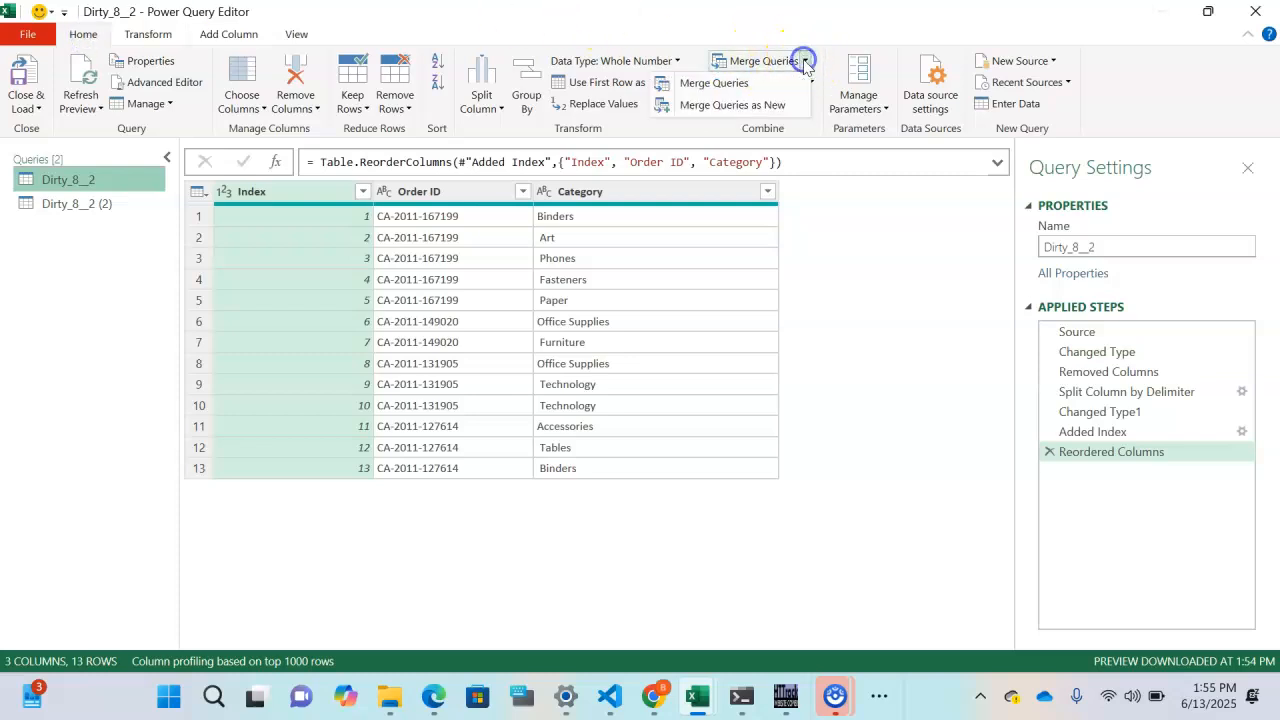
click(741, 107)
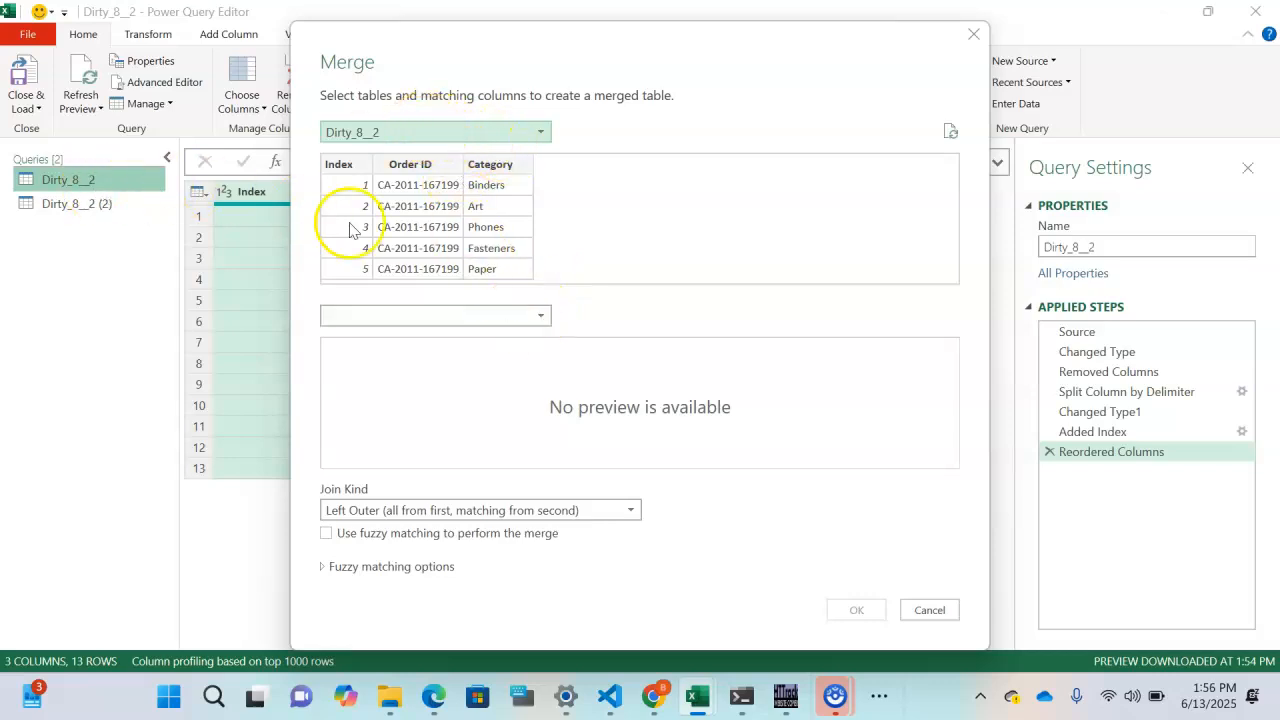
click(541, 315)
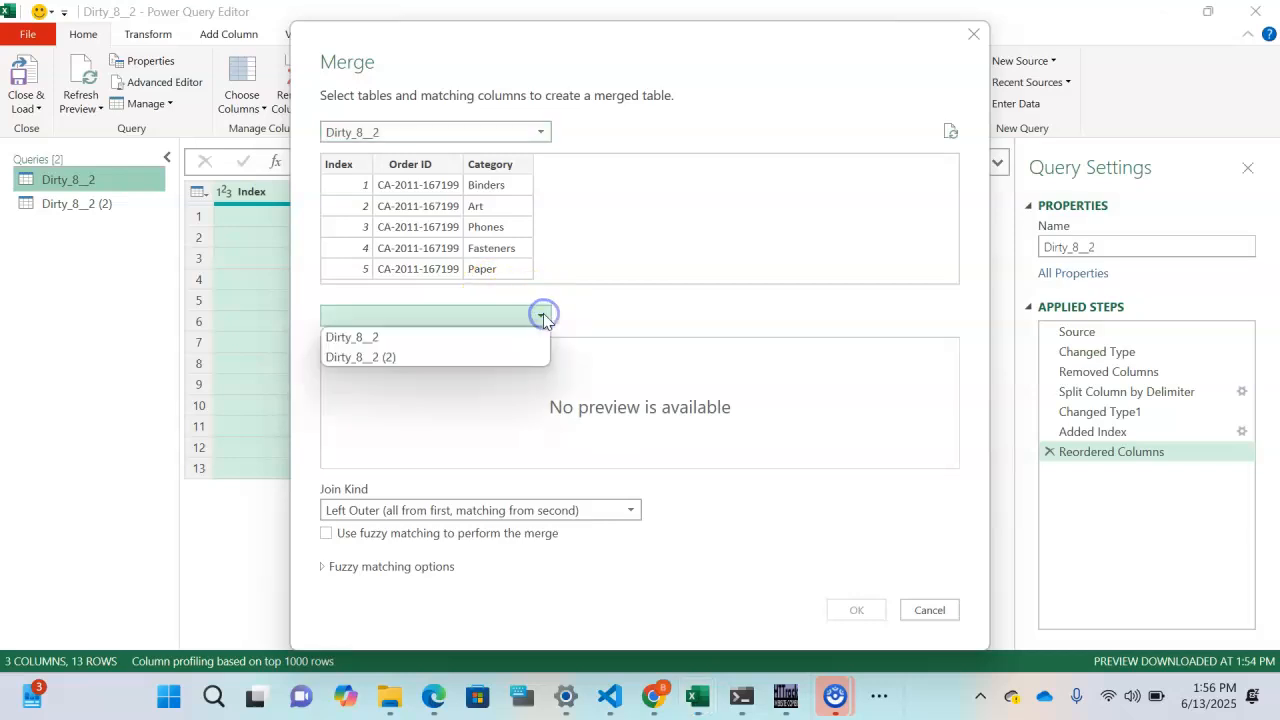
click(428, 357)
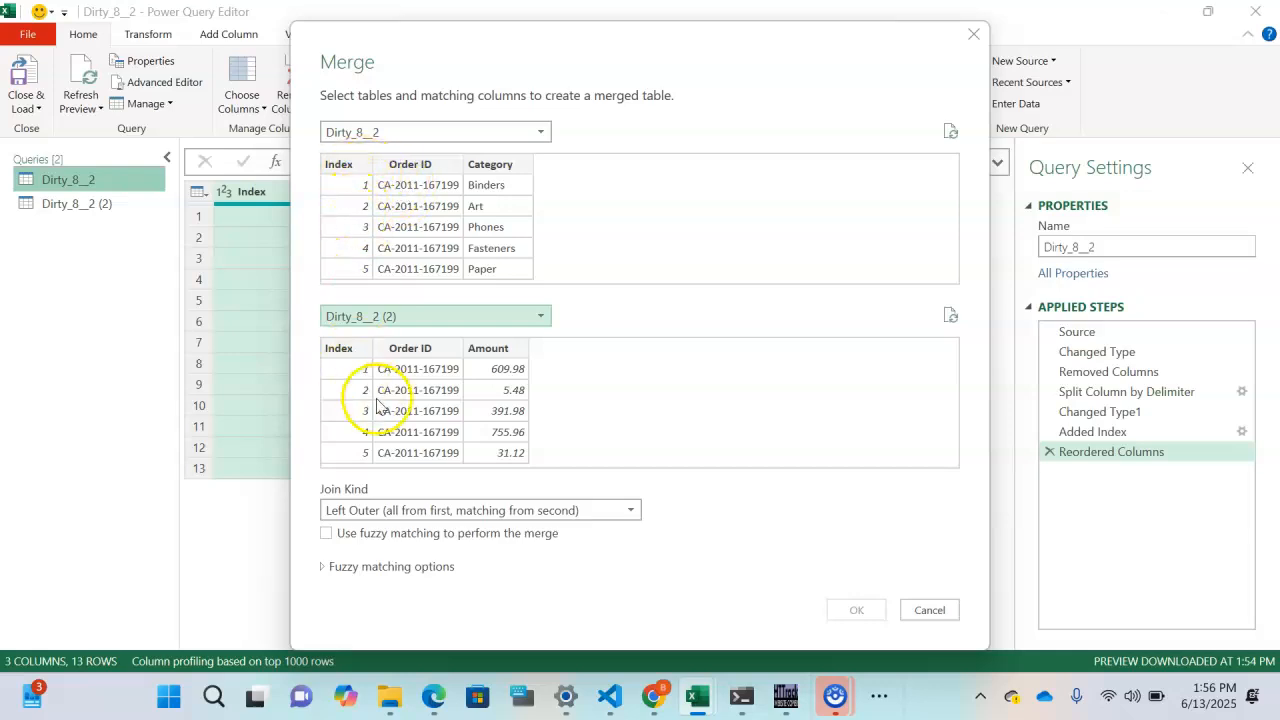
- Pick Index and Order ID as matching columns in both tables
click(343, 168)
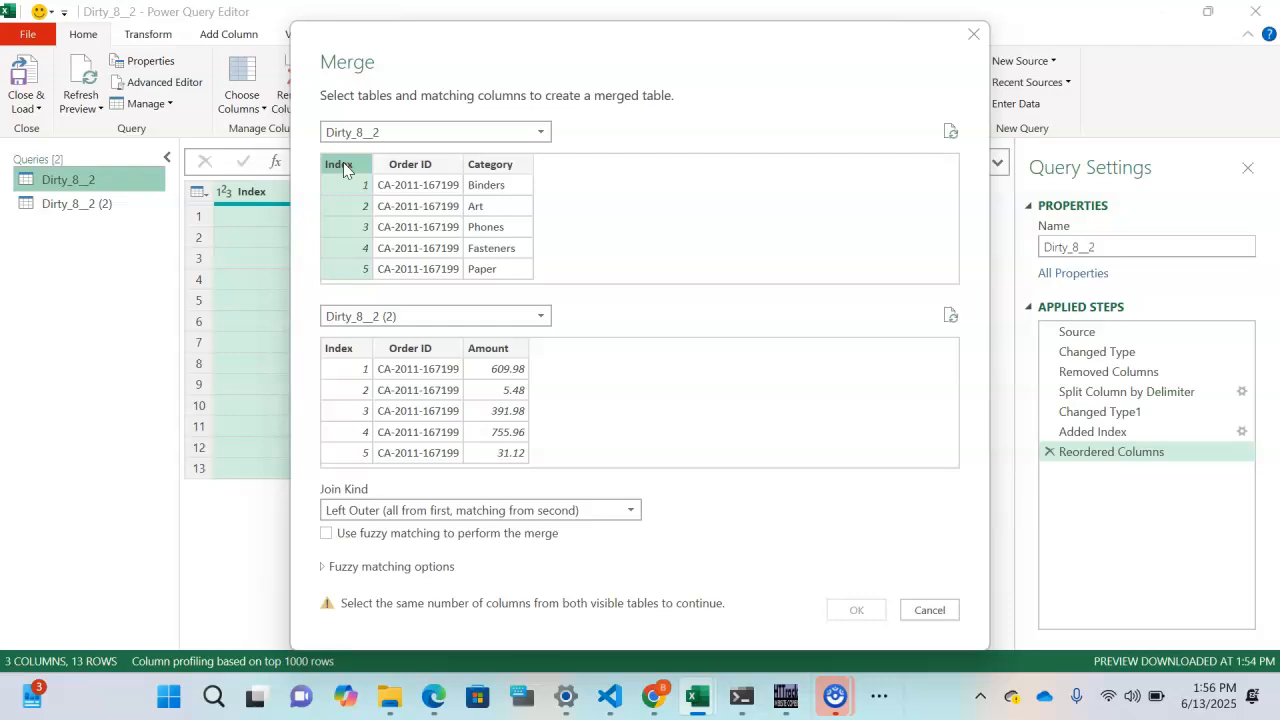
ctrl+click(406, 166)
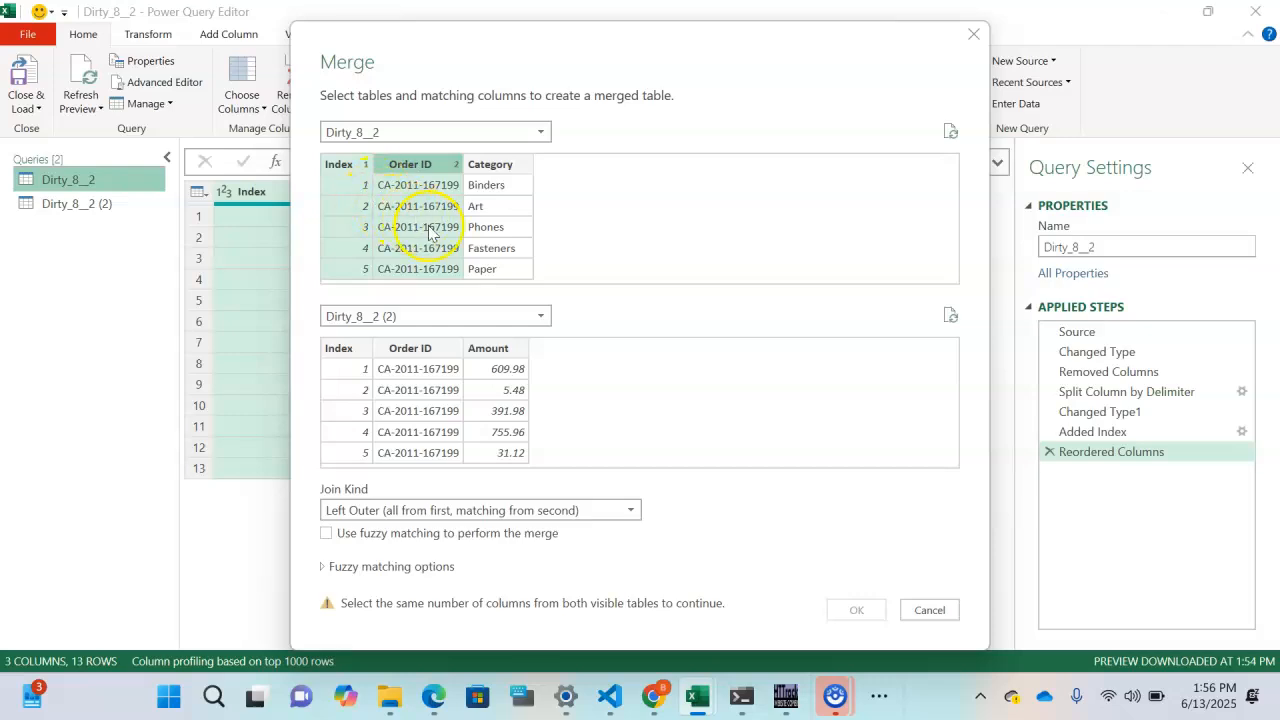
click(350, 360)
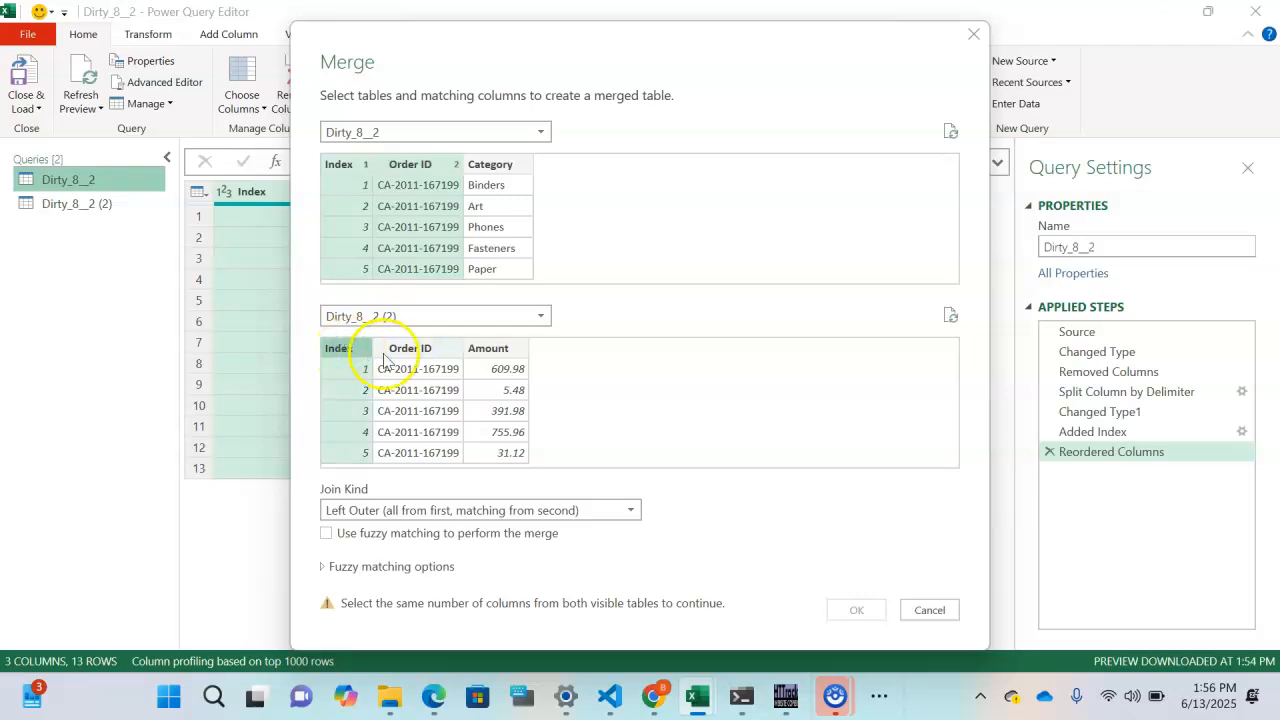
ctrl+click(415, 355)
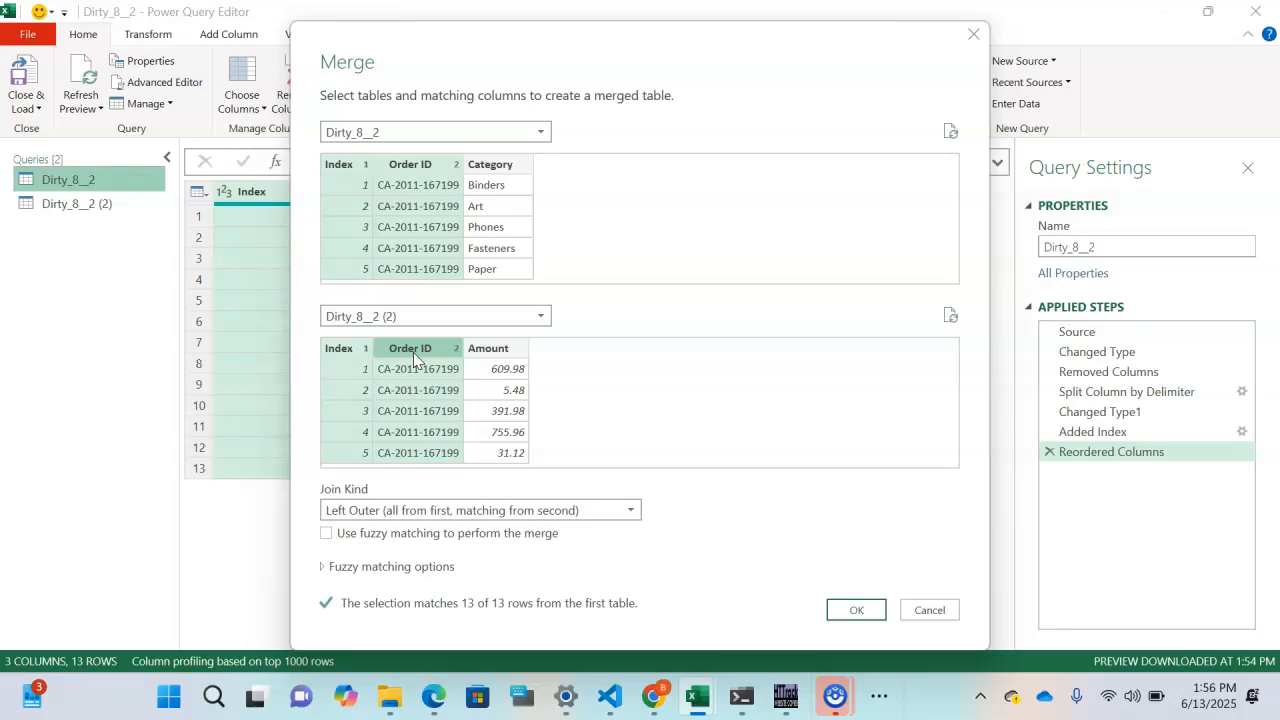
- Set the join kind to Inner and run the merge to create Merge1
click(366, 180)
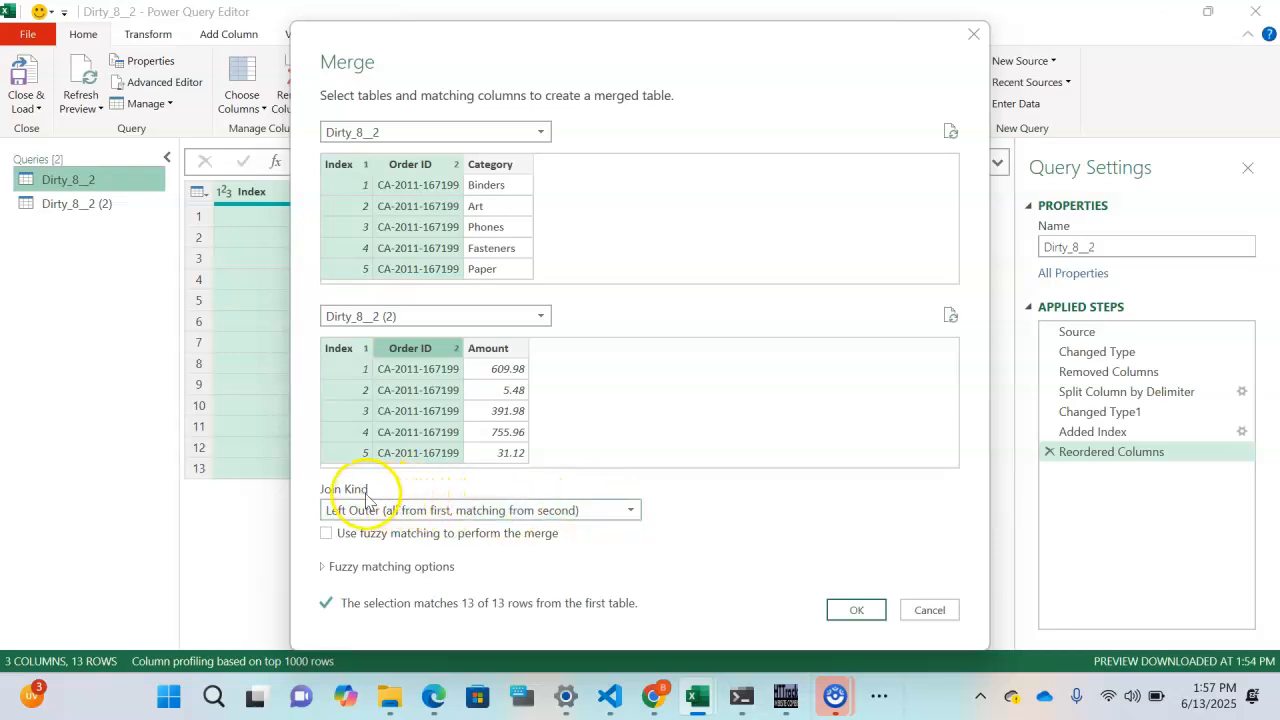
click(625, 512)
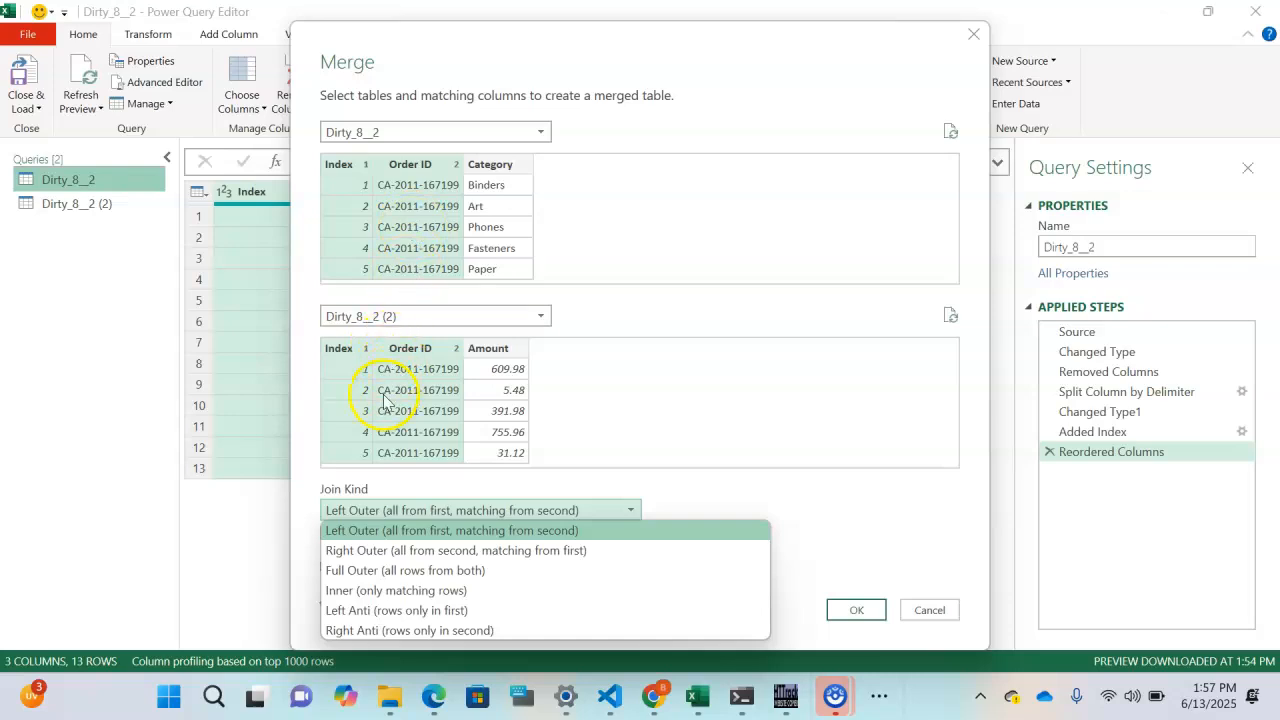
click(364, 592)
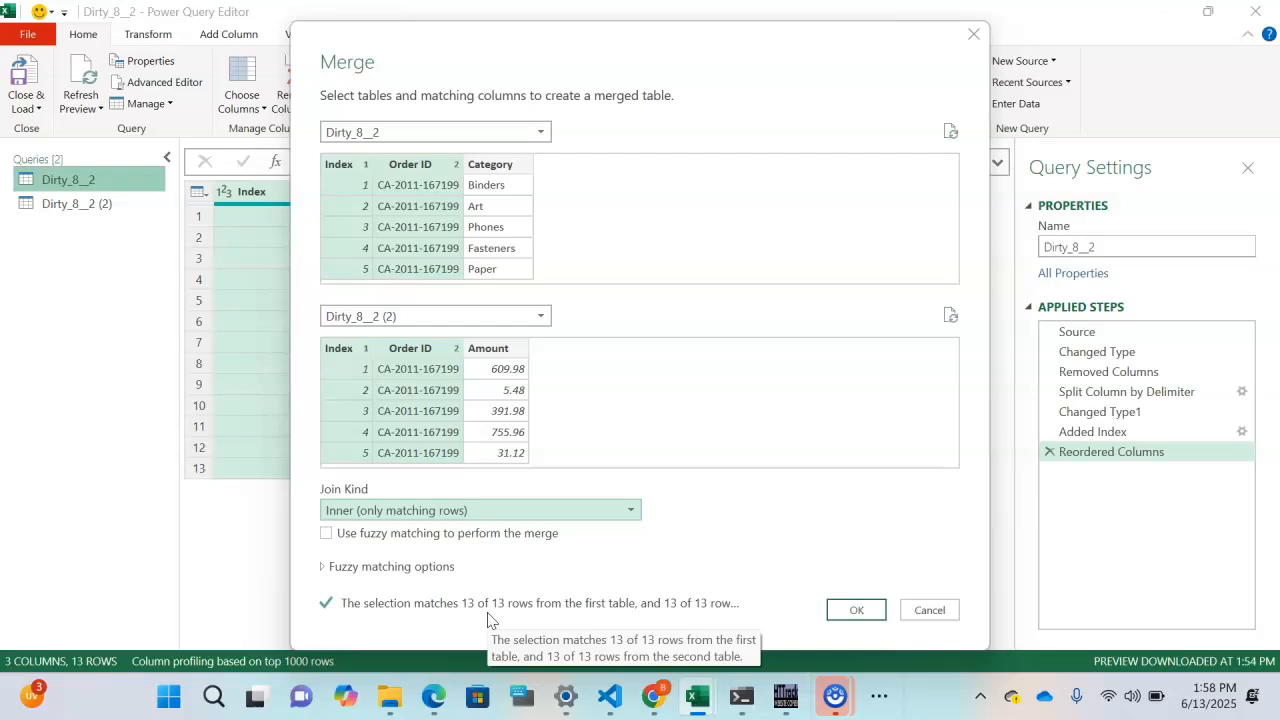
click(852, 610)
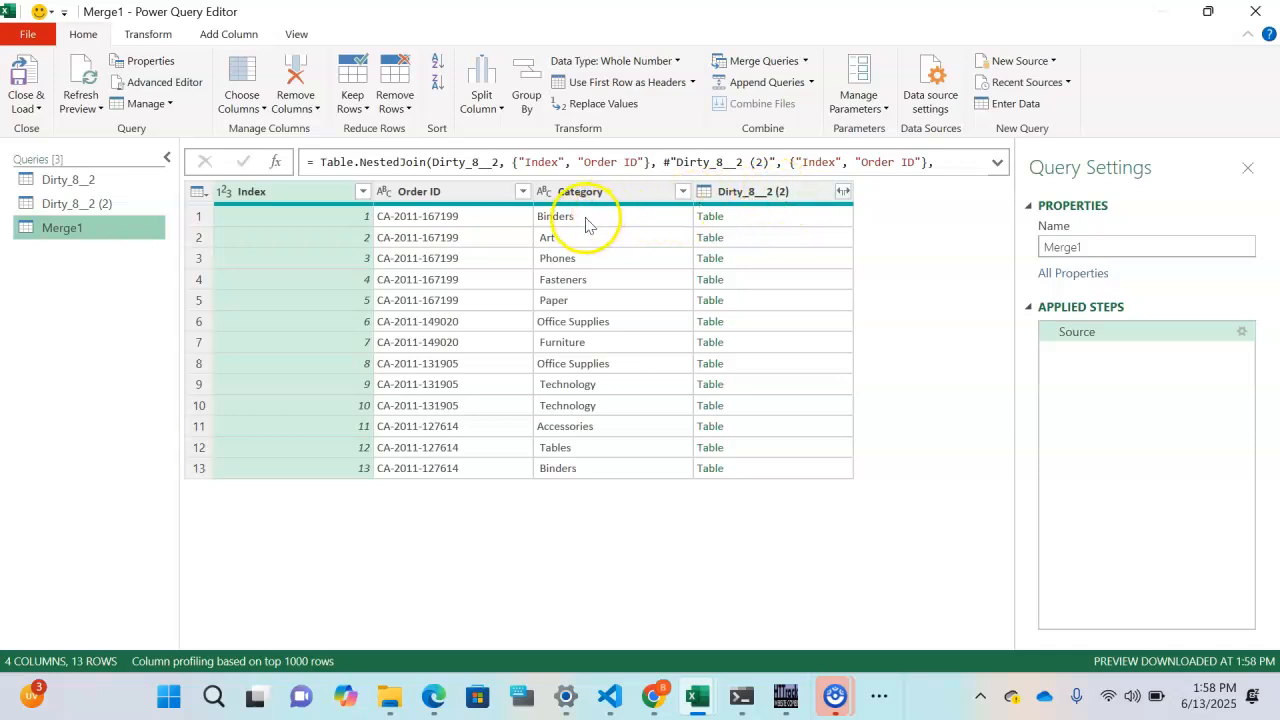
- Expand the nested Dirty_8__2 (2) column to Amount only, without the name prefix
click(843, 192)
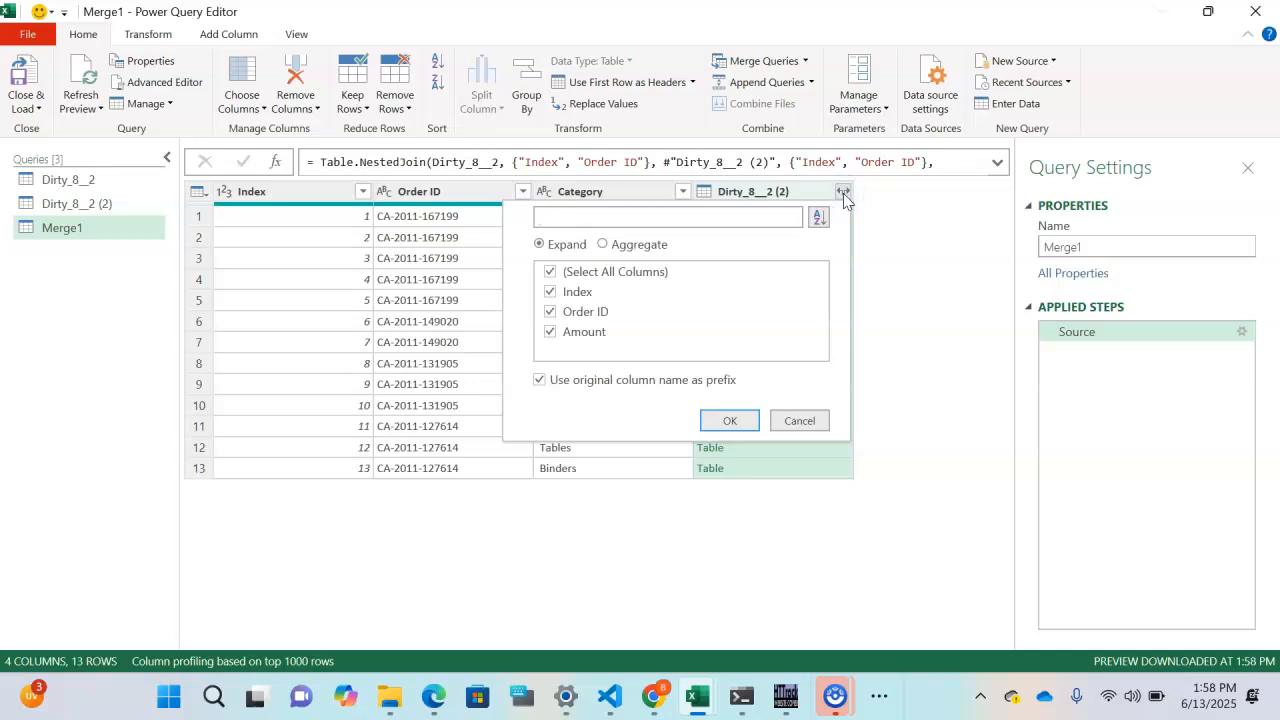
click(540, 382)
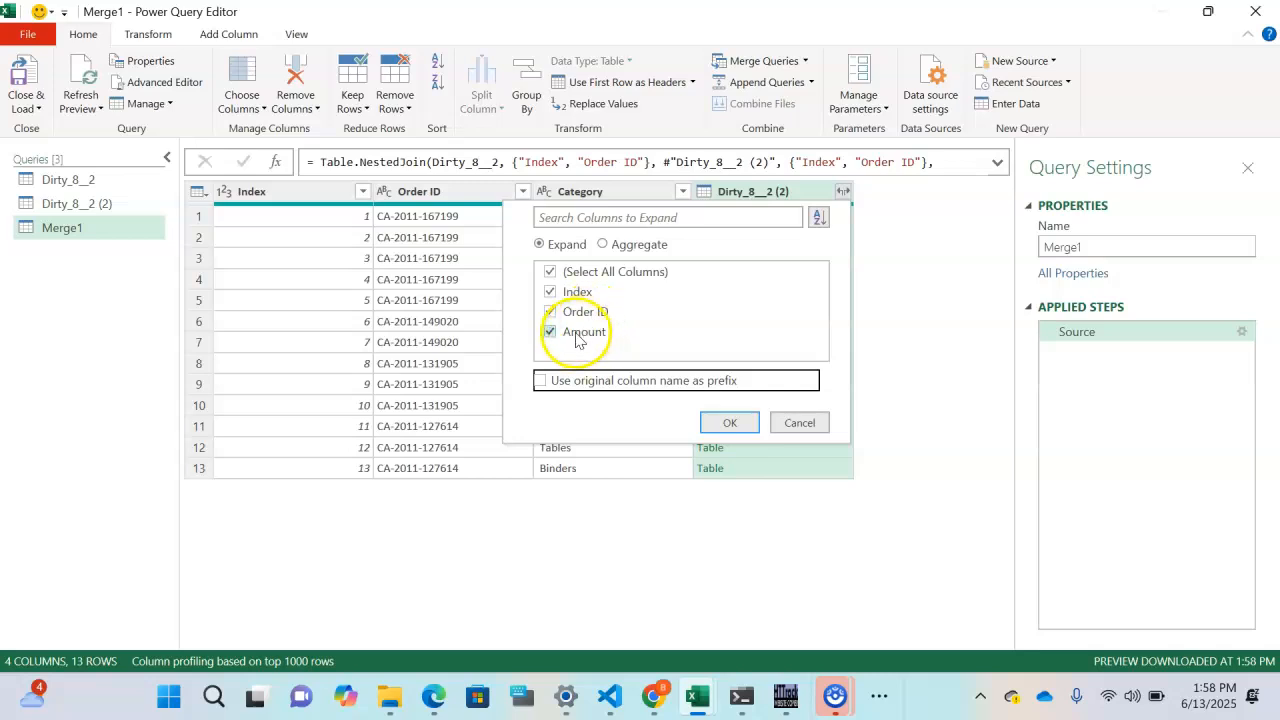
click(550, 313)
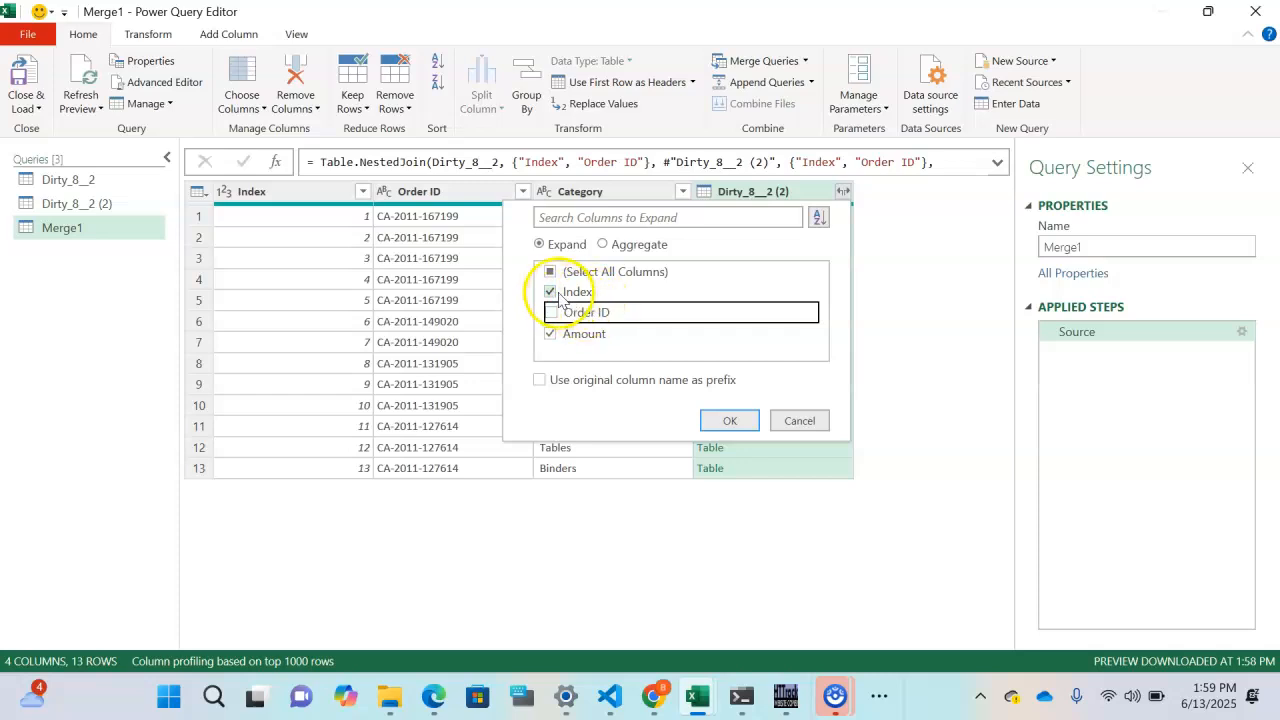
click(551, 292)
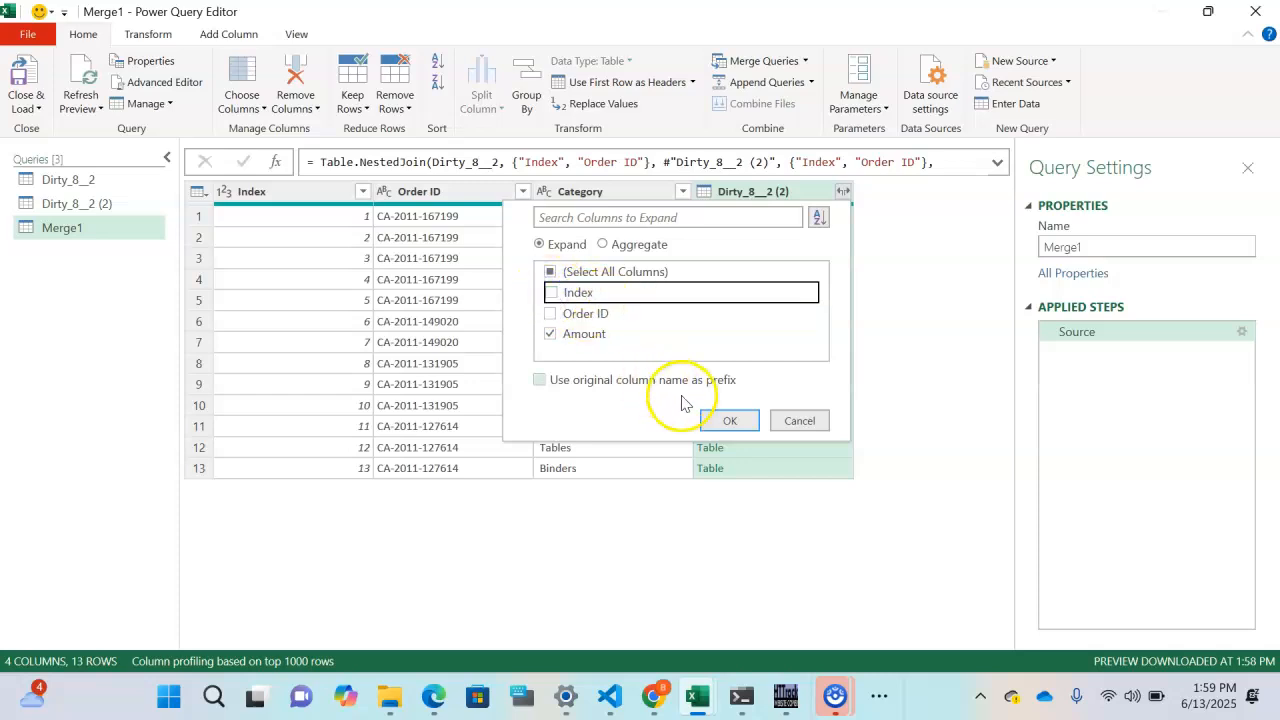
click(729, 420)
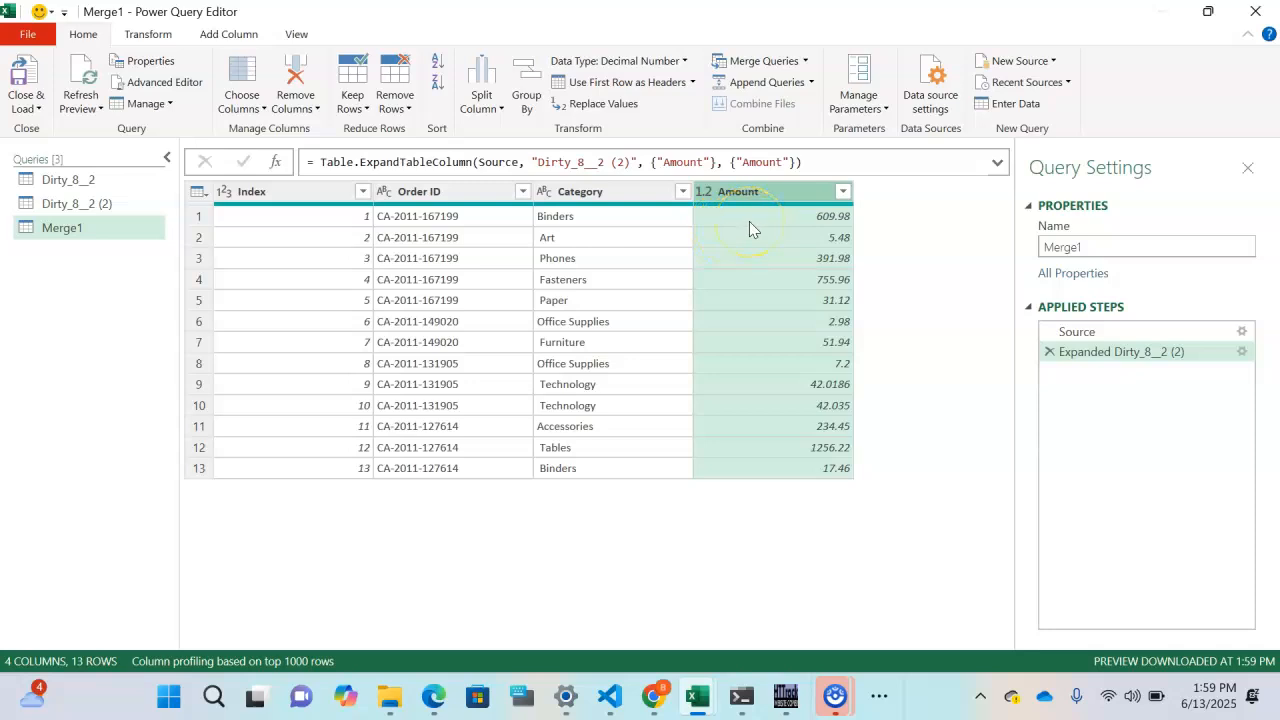
- Remove the Index column, leaving Order ID, Category and Amount
click(272, 193)
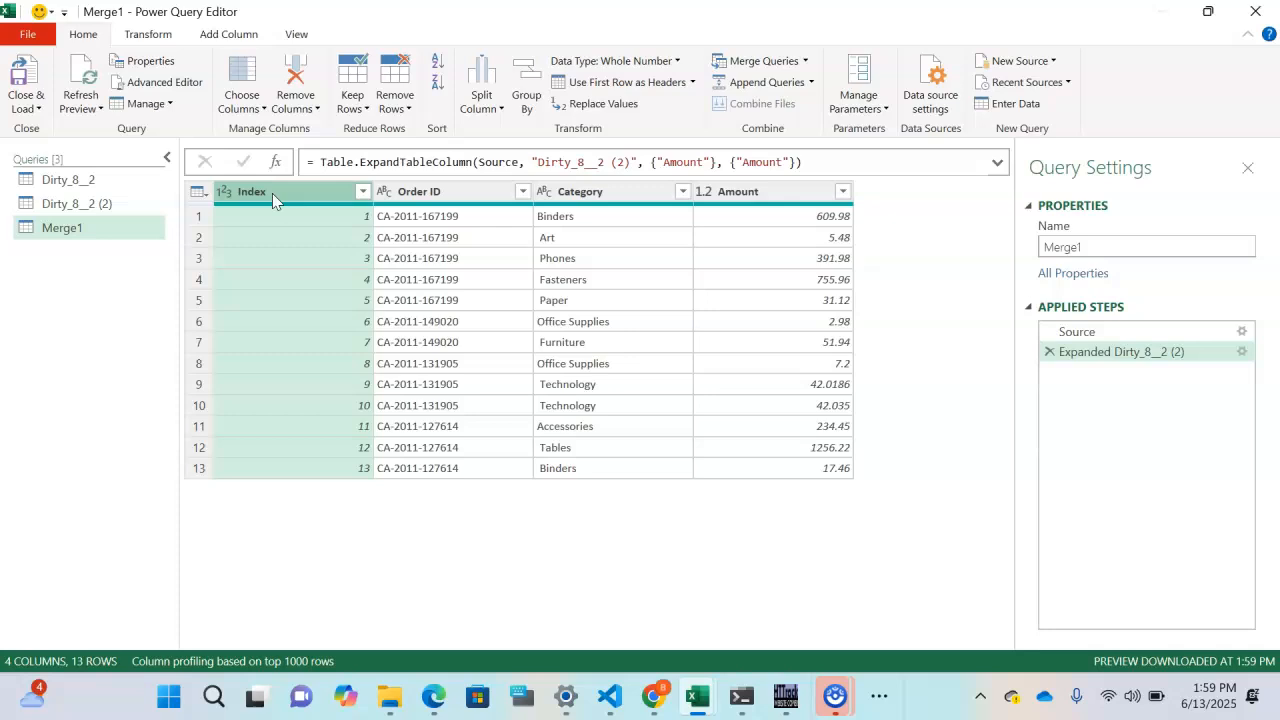
right_click(272, 193)
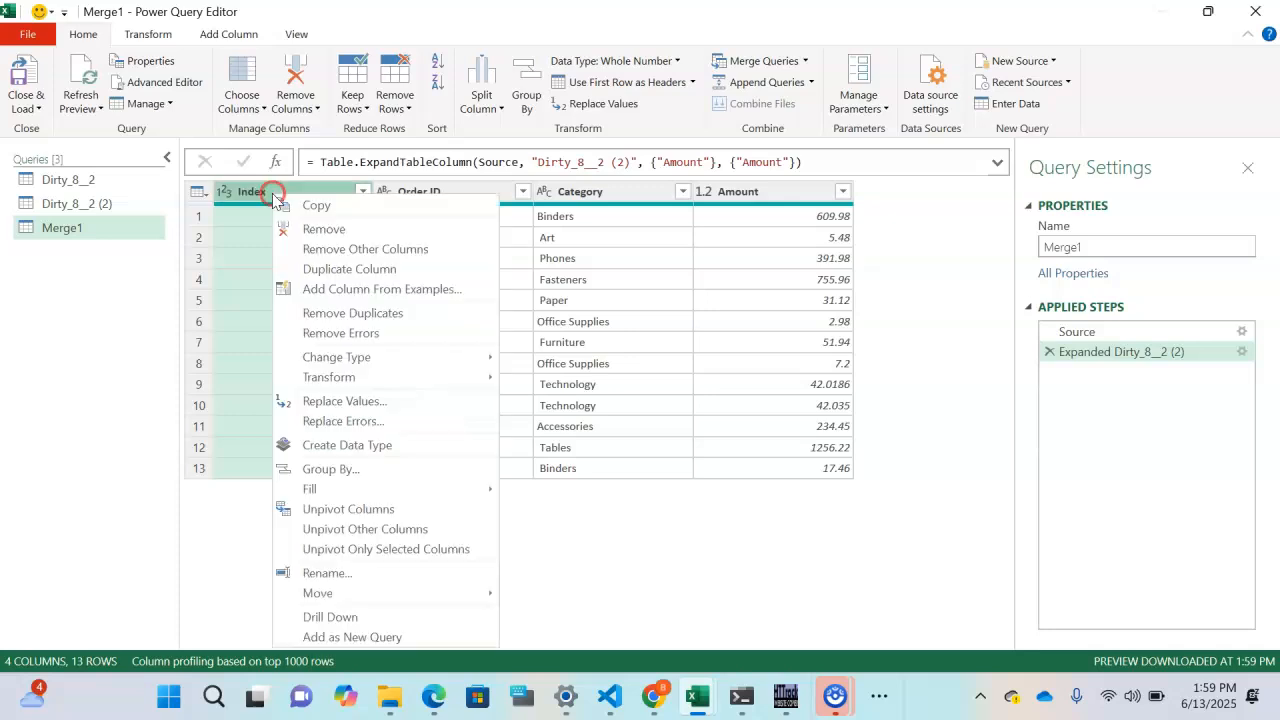
click(332, 235)
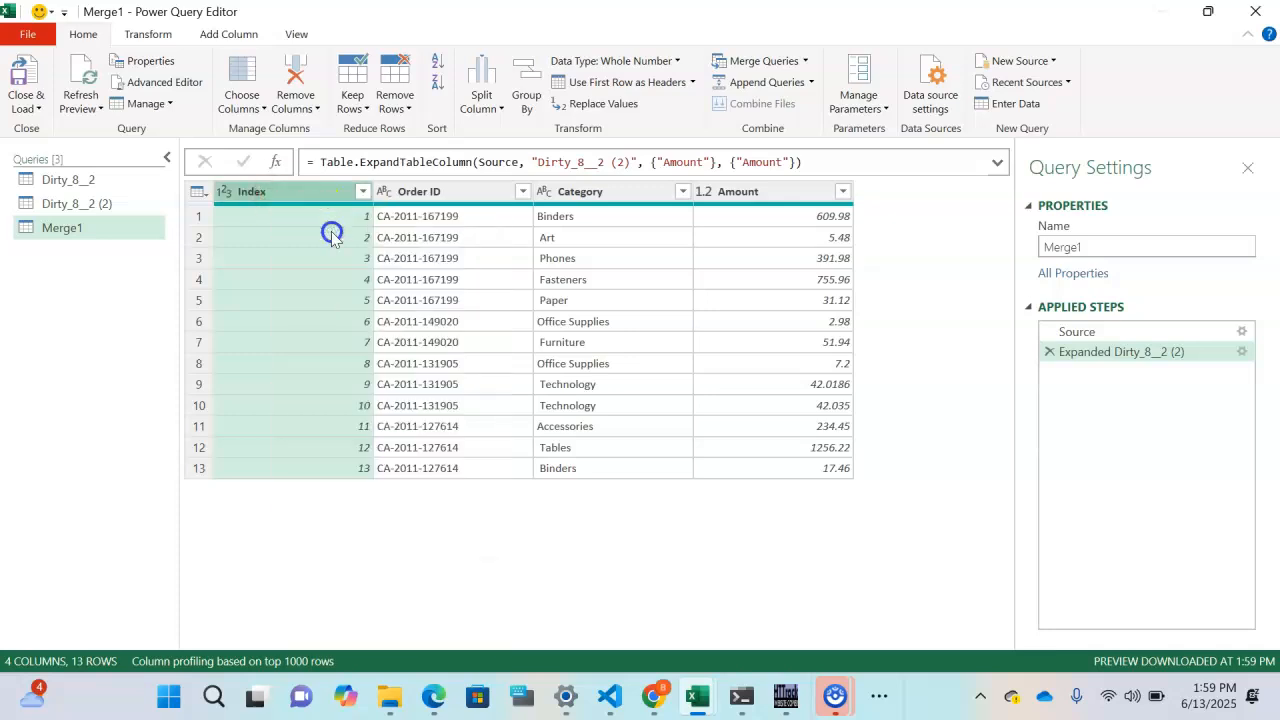
- Rename the Merge1 query to 'Clened'
click(77, 234)
right_click(77, 234)
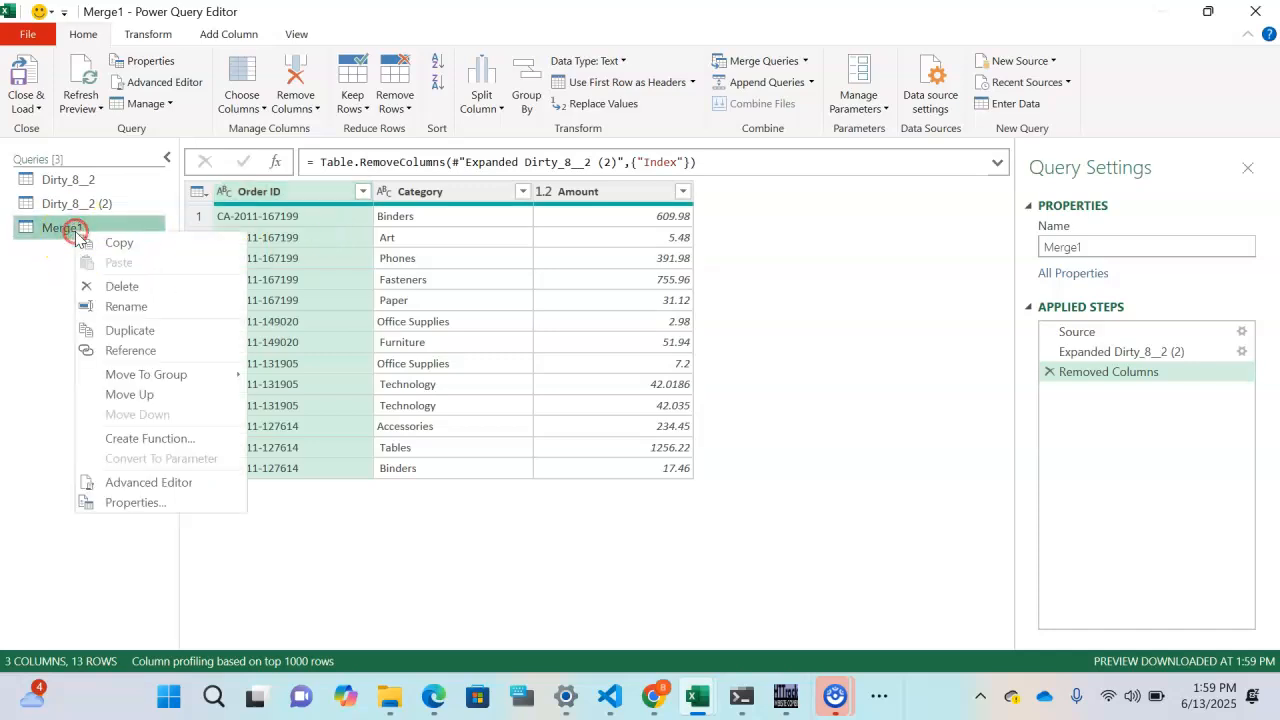
click(127, 306)
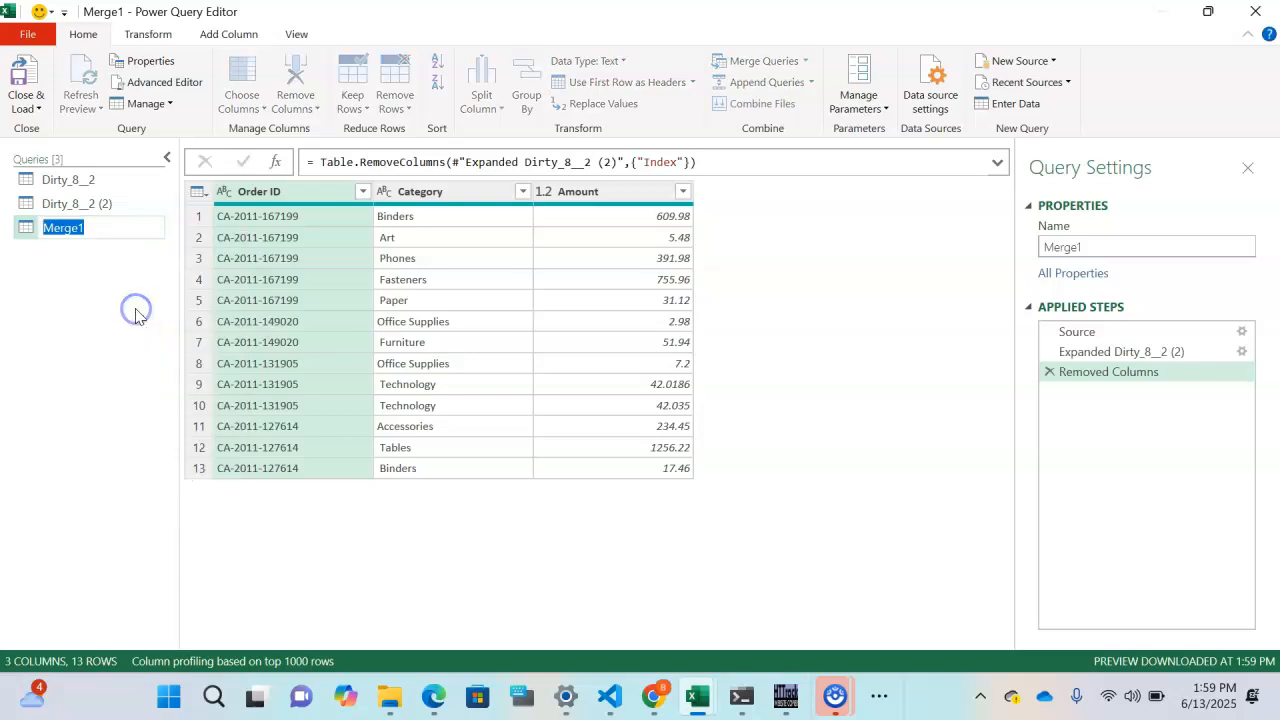
text(Clened)
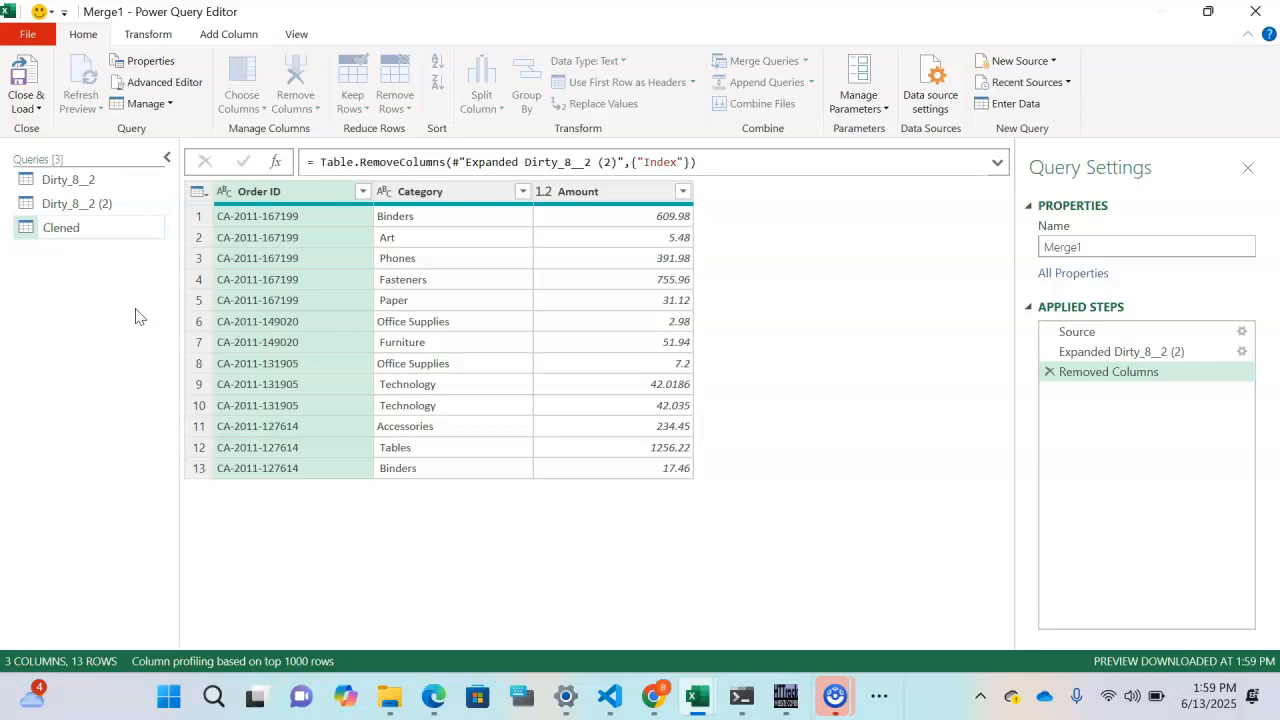
key(Return)
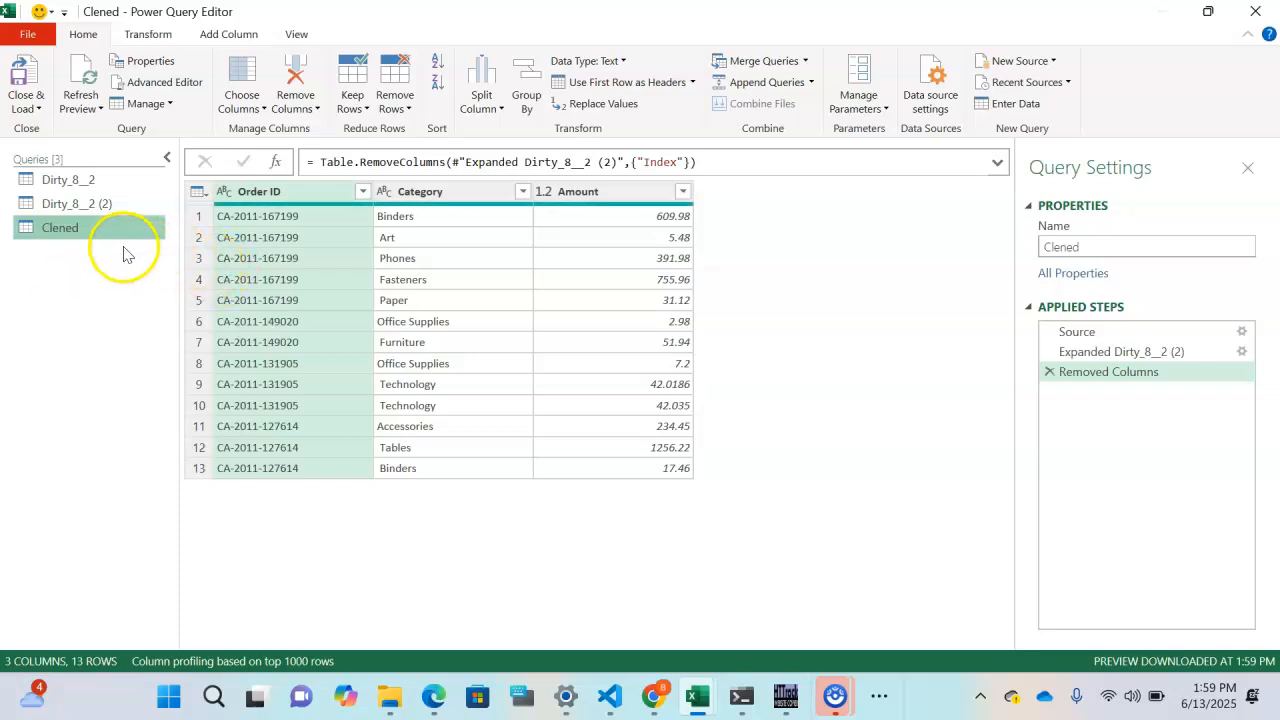
- Close & Load the Clened, Dirty_8__2 and Dirty_8__2 (2) queries into the workbook, 13 rows each
click(40, 110)
click(65, 133)
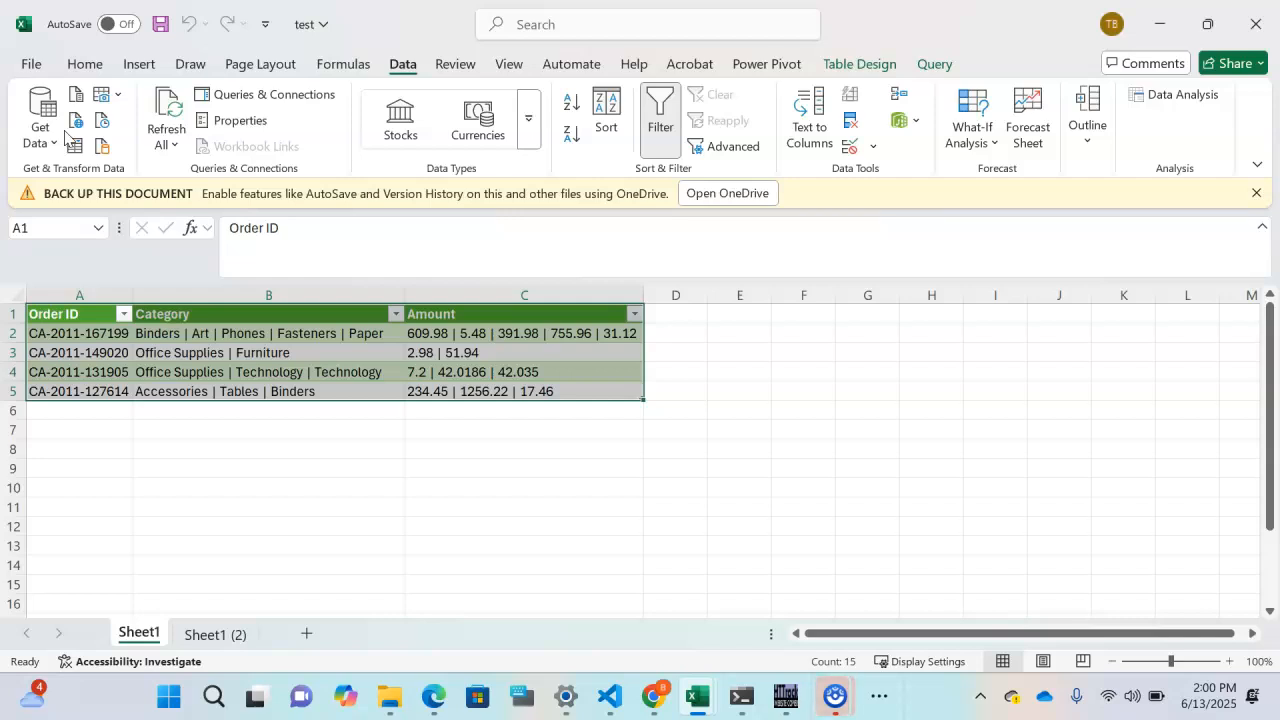
click(71, 143)
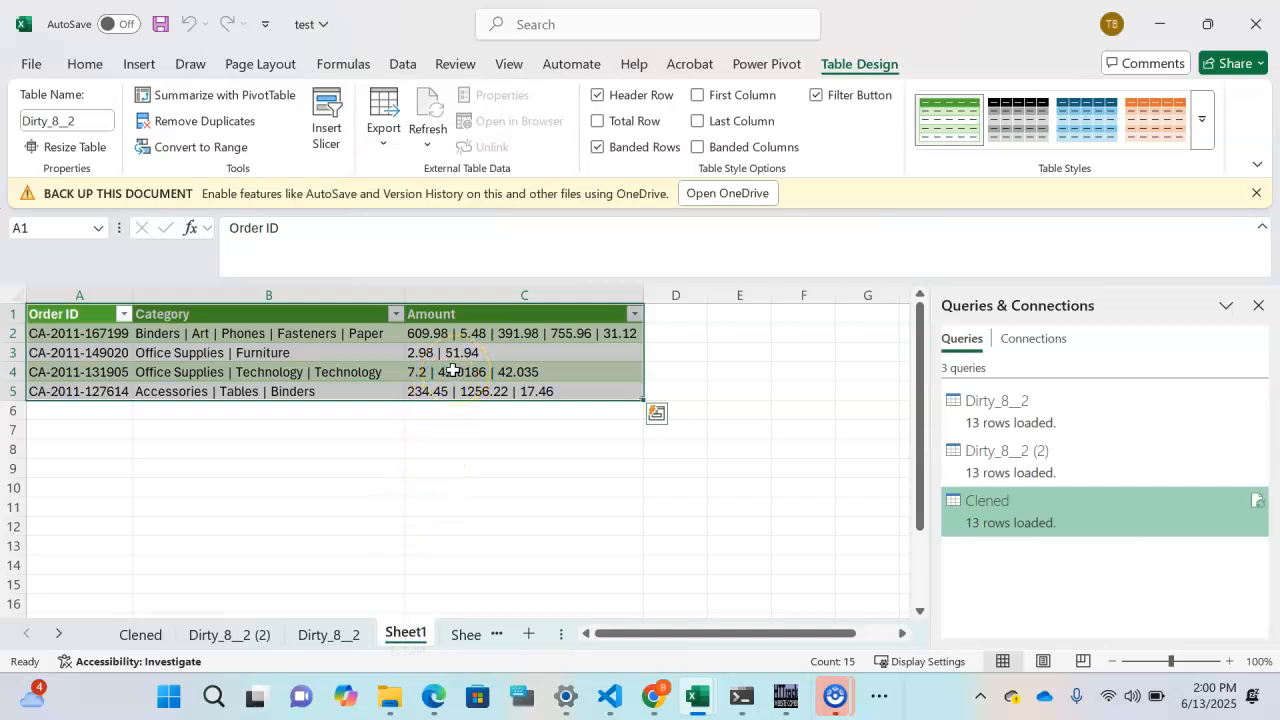
- Hide the Dirty_8__2 (2) and Dirty_8__2 sheet tabs, then close the Queries & Connections pane
click(141, 640)
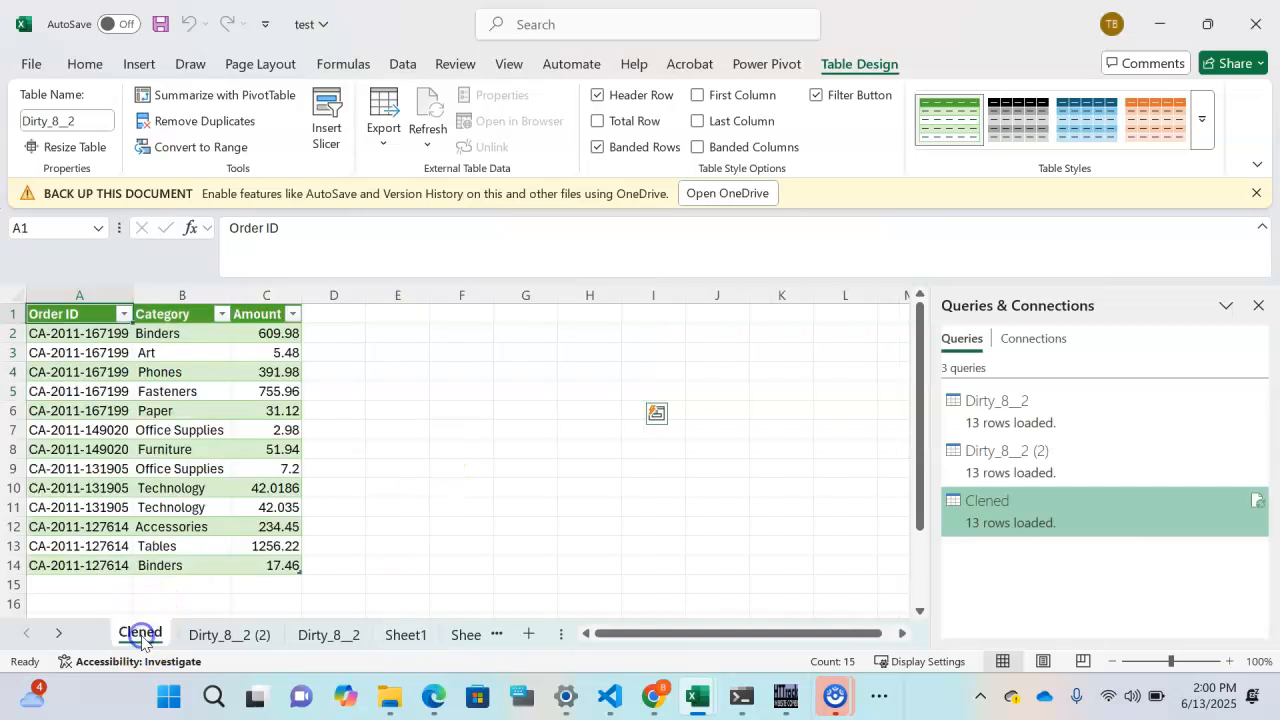
click(231, 640)
right_click(231, 640)
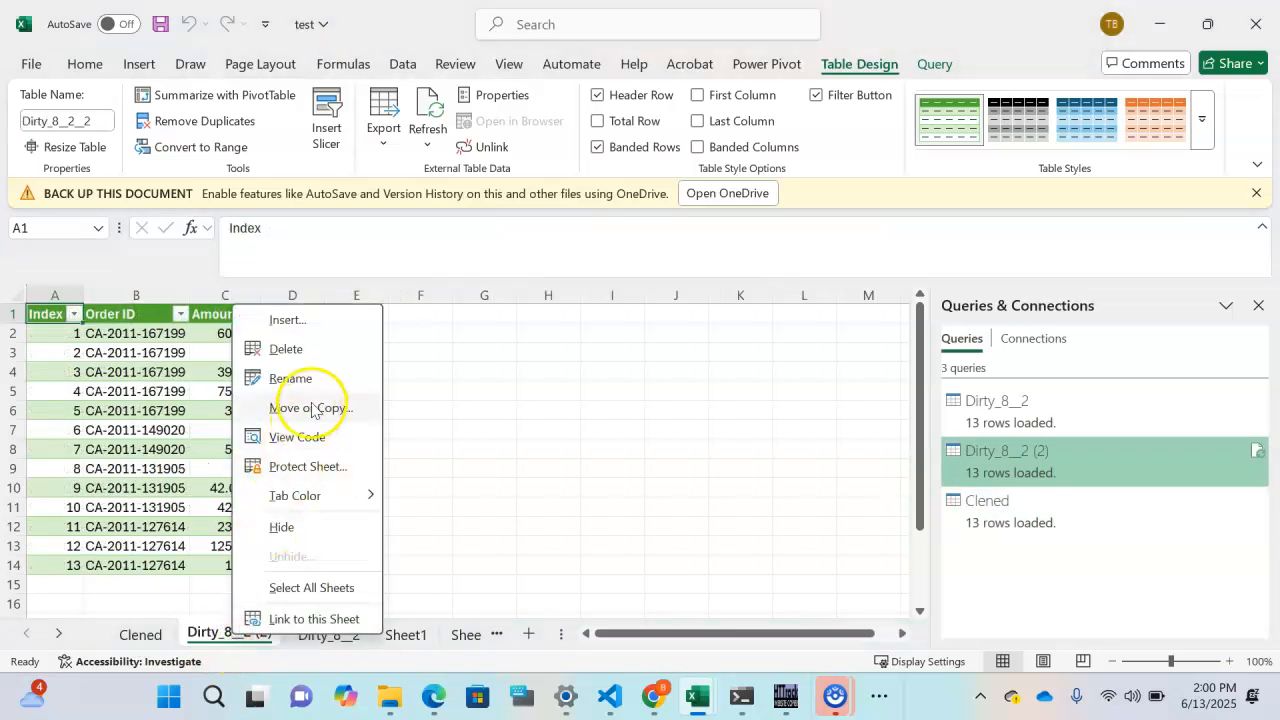
click(298, 524)
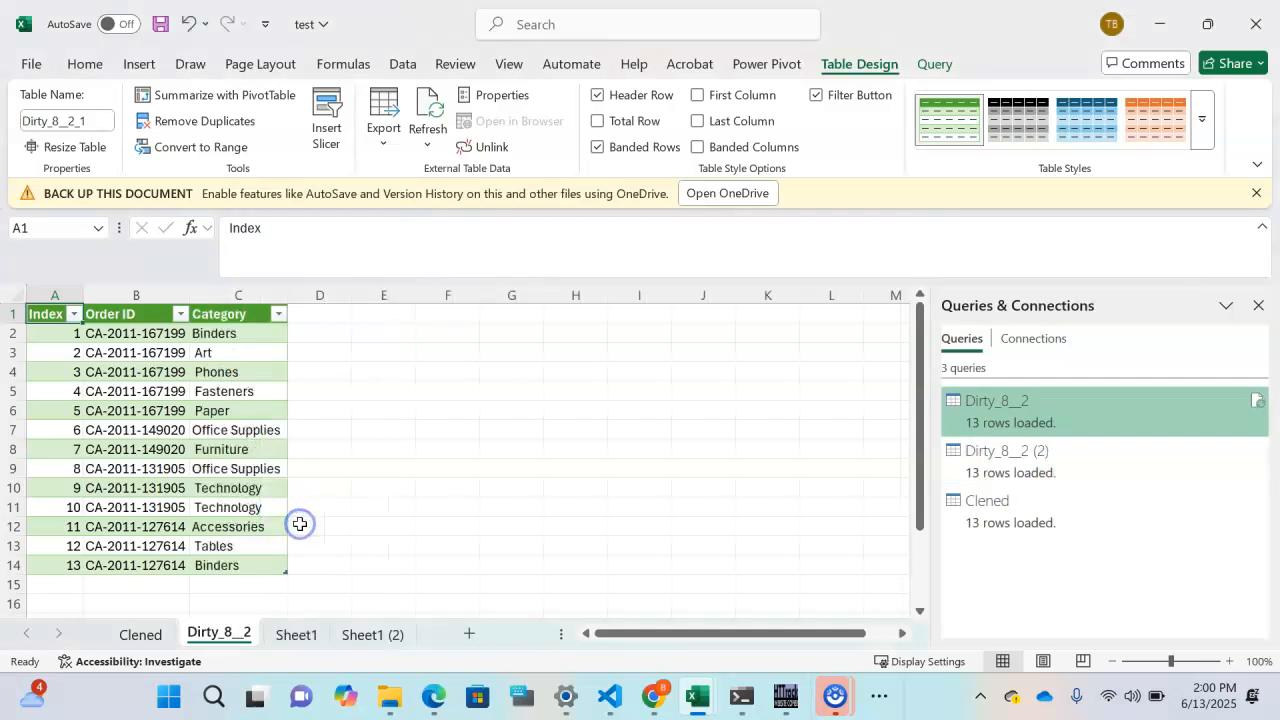
right_click(224, 640)
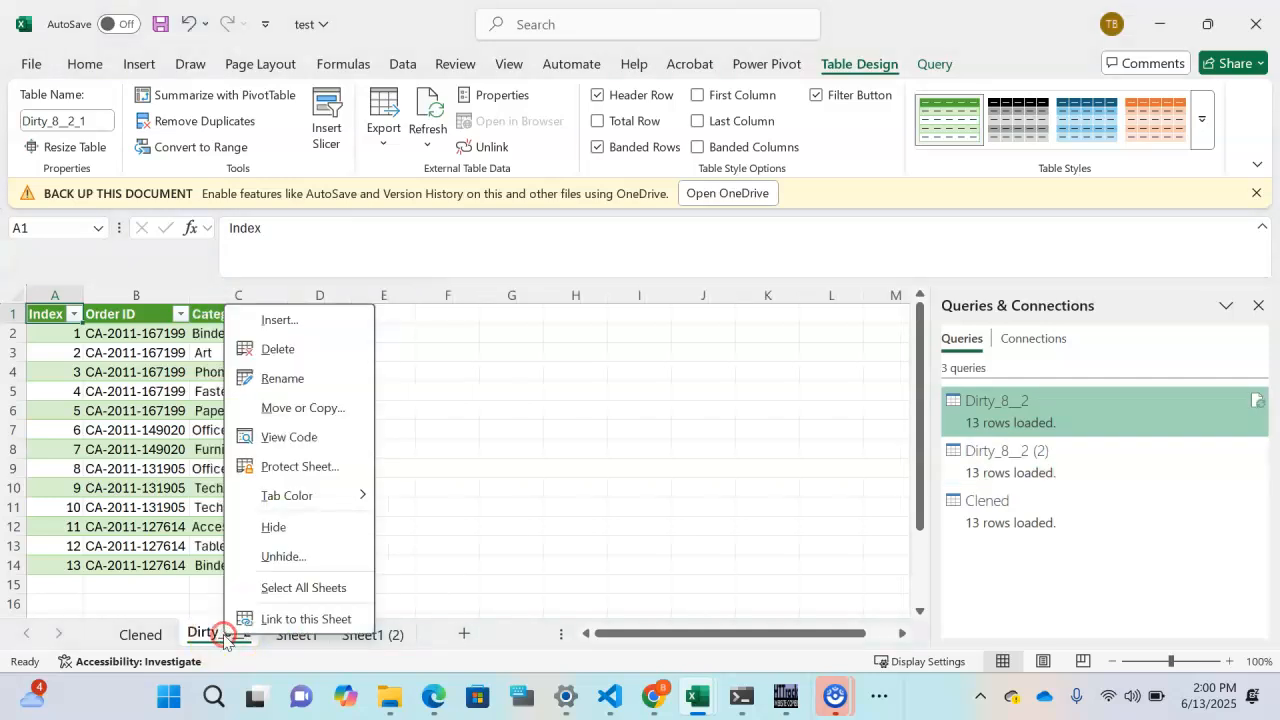
click(272, 527)
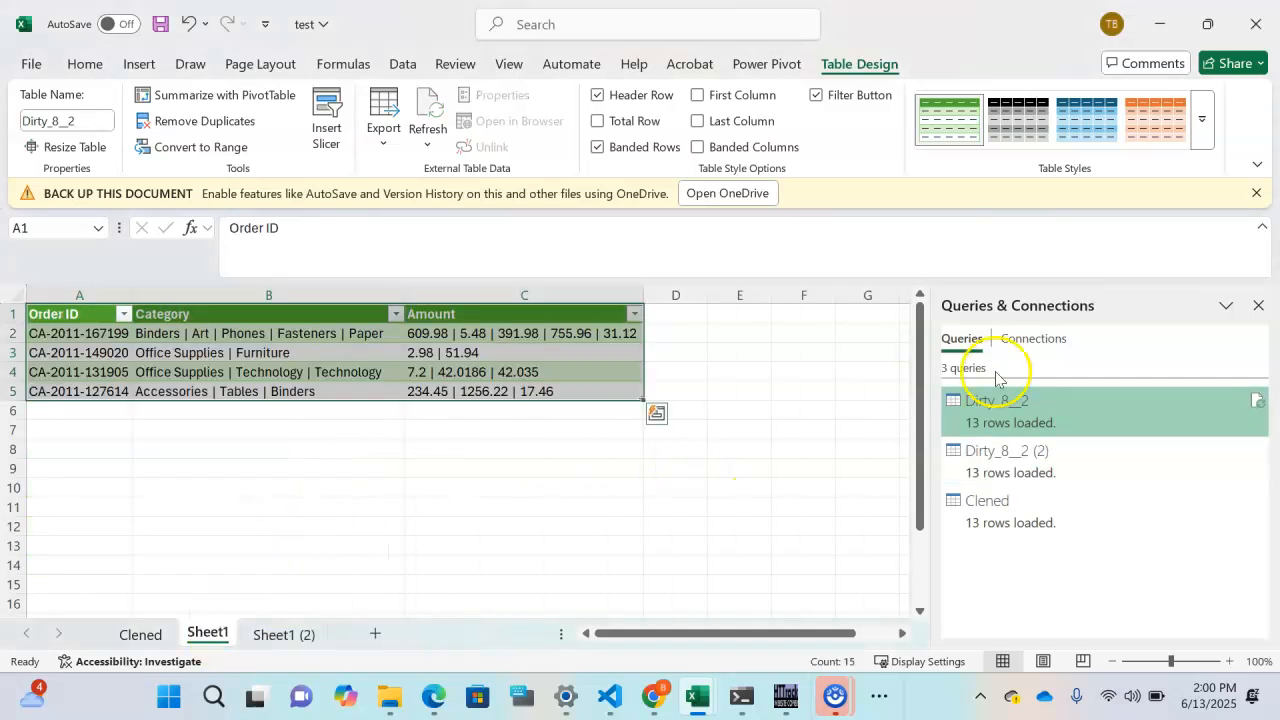
click(1257, 308)
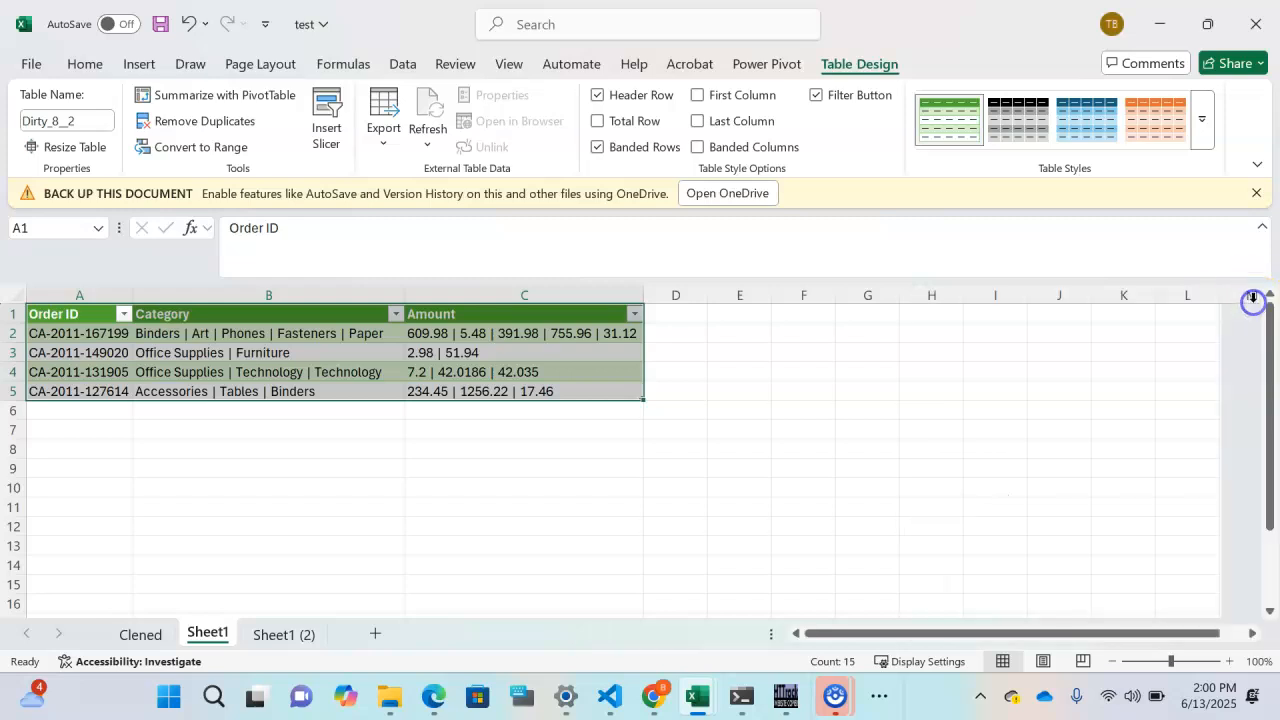
click(755, 424)
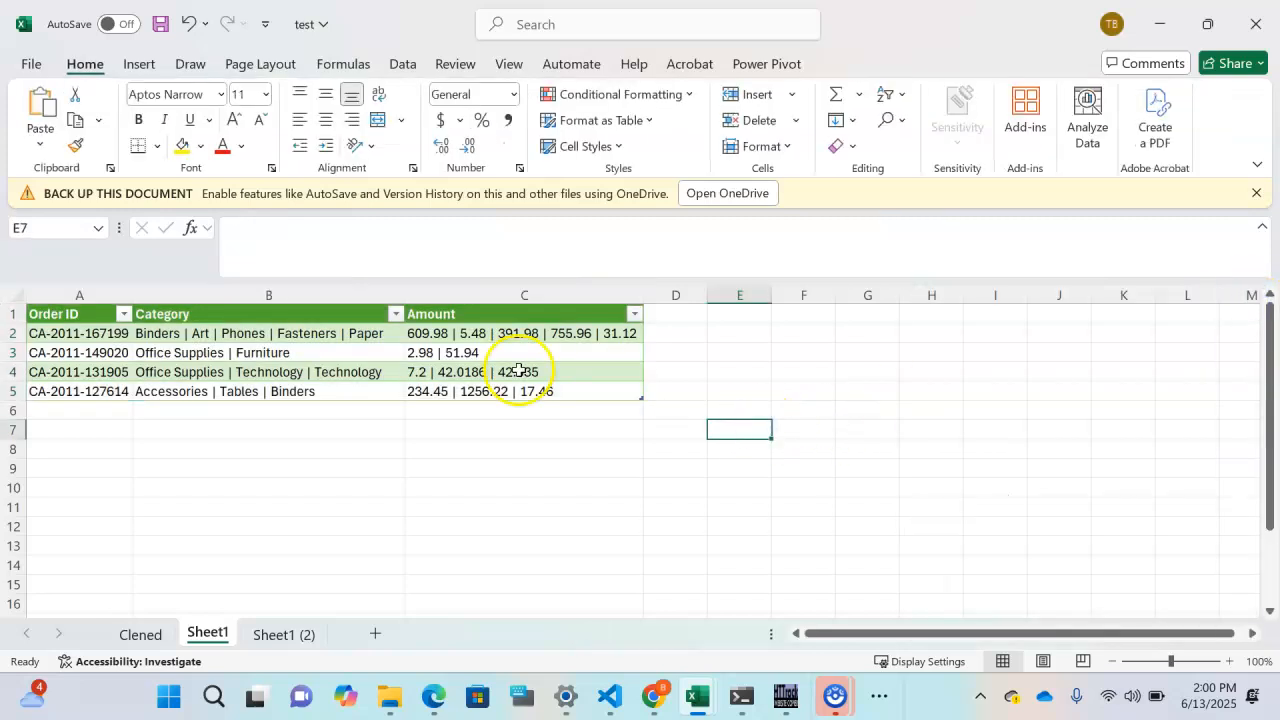